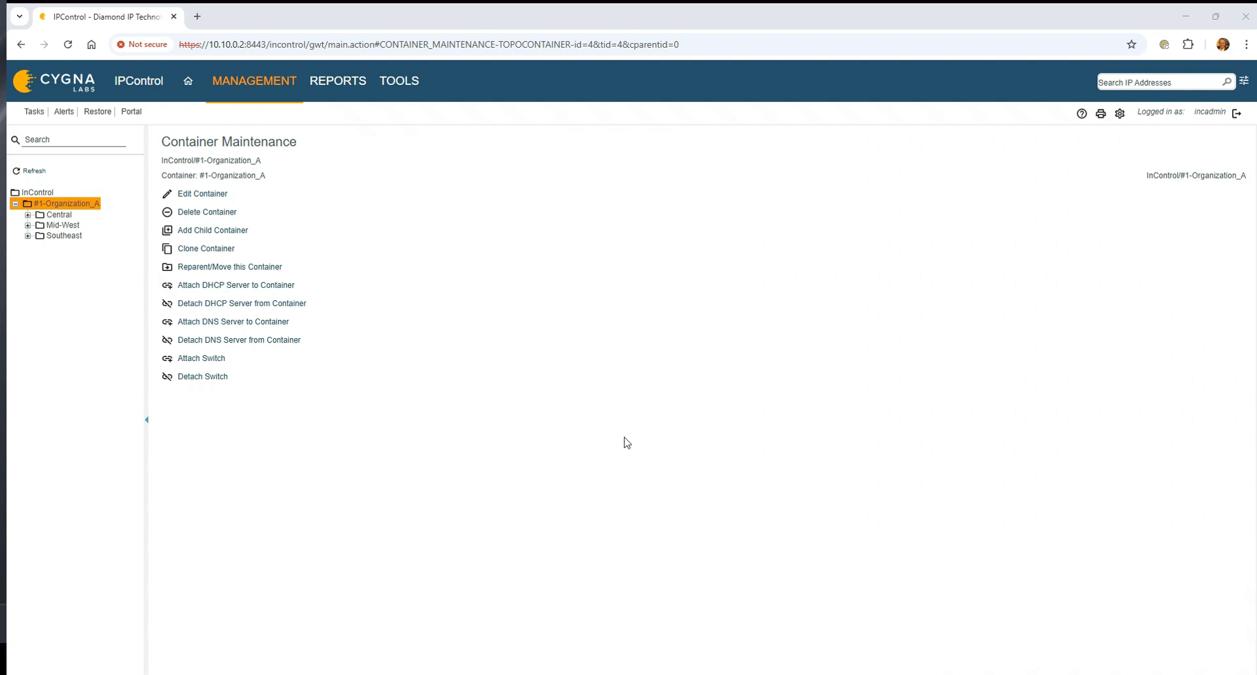
Review the connection settings and agent choices of domain controller Win2016.dev.priv, and close its form without saving.
{"action": "left_click", "coordinate": [233, 82]}
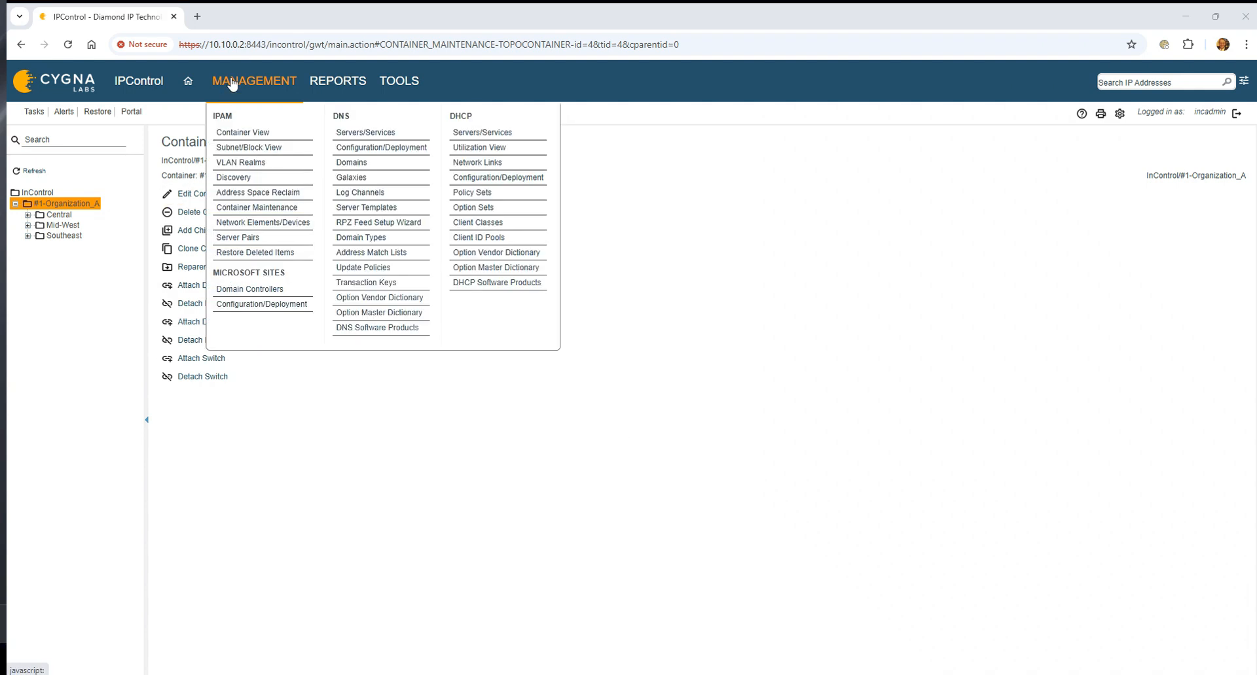
{"action": "left_click", "coordinate": [268, 295]}
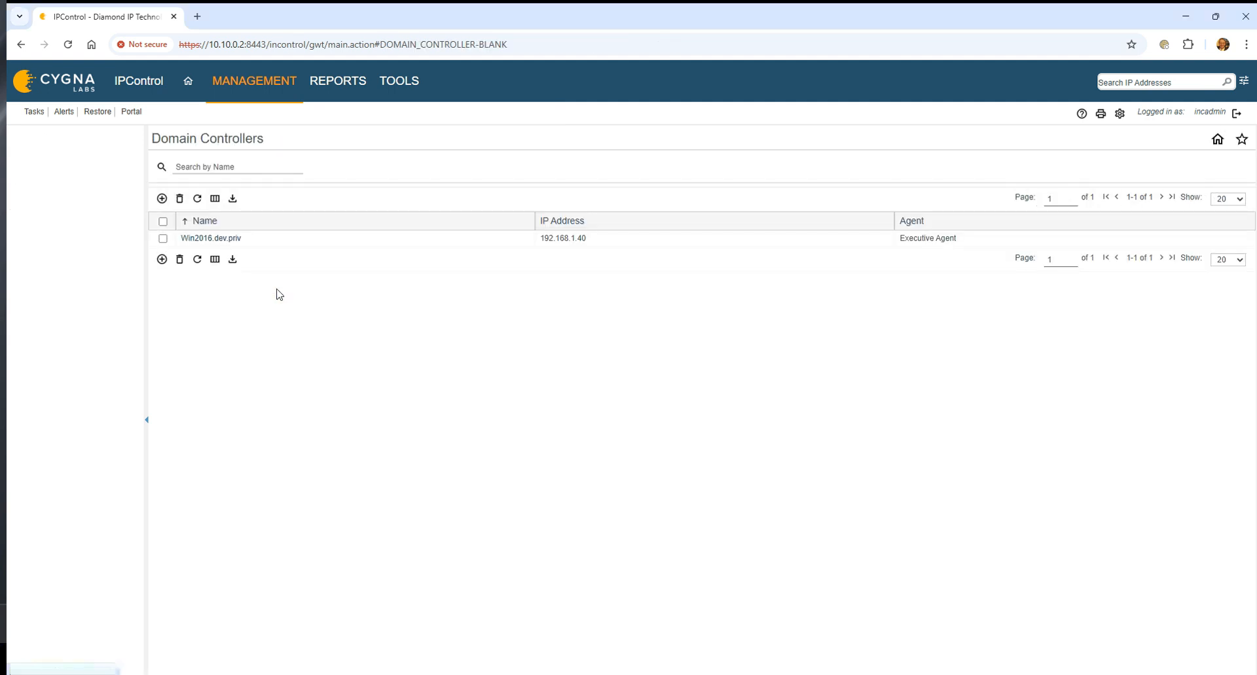
{"action": "left_click", "coordinate": [235, 241]}
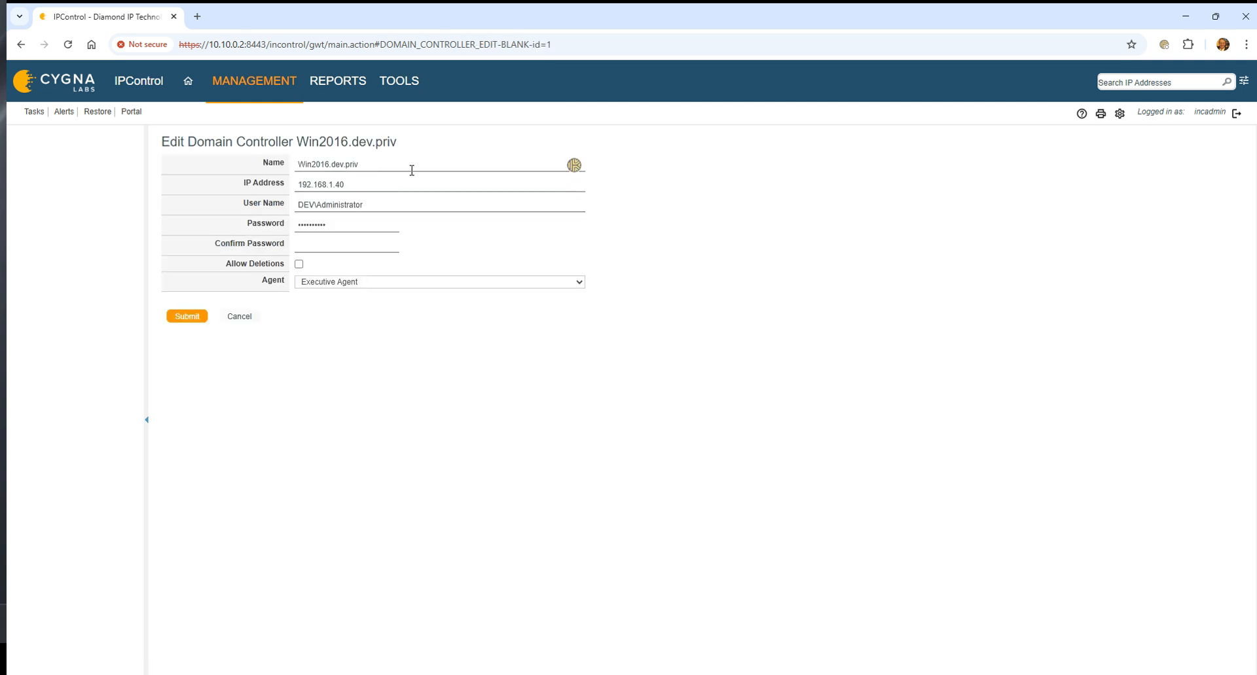
{"action": "left_click", "coordinate": [389, 166]}
{"action": "left_click", "coordinate": [385, 184]}
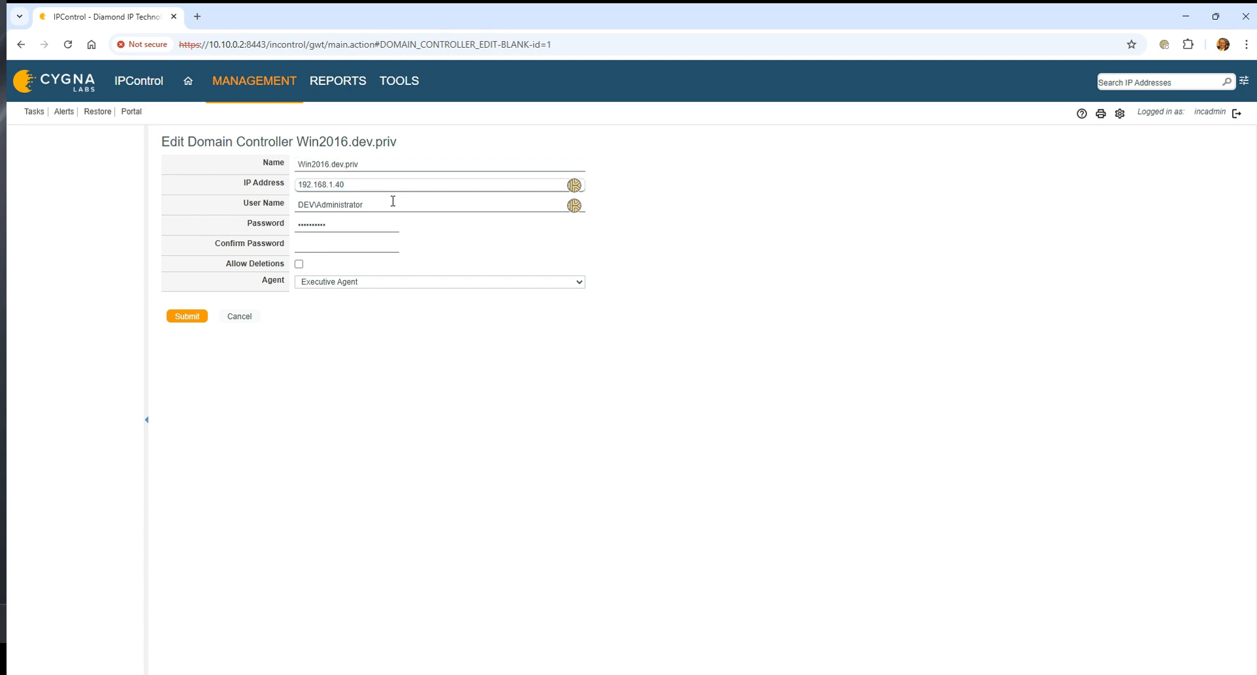
{"action": "left_click", "coordinate": [375, 206]}
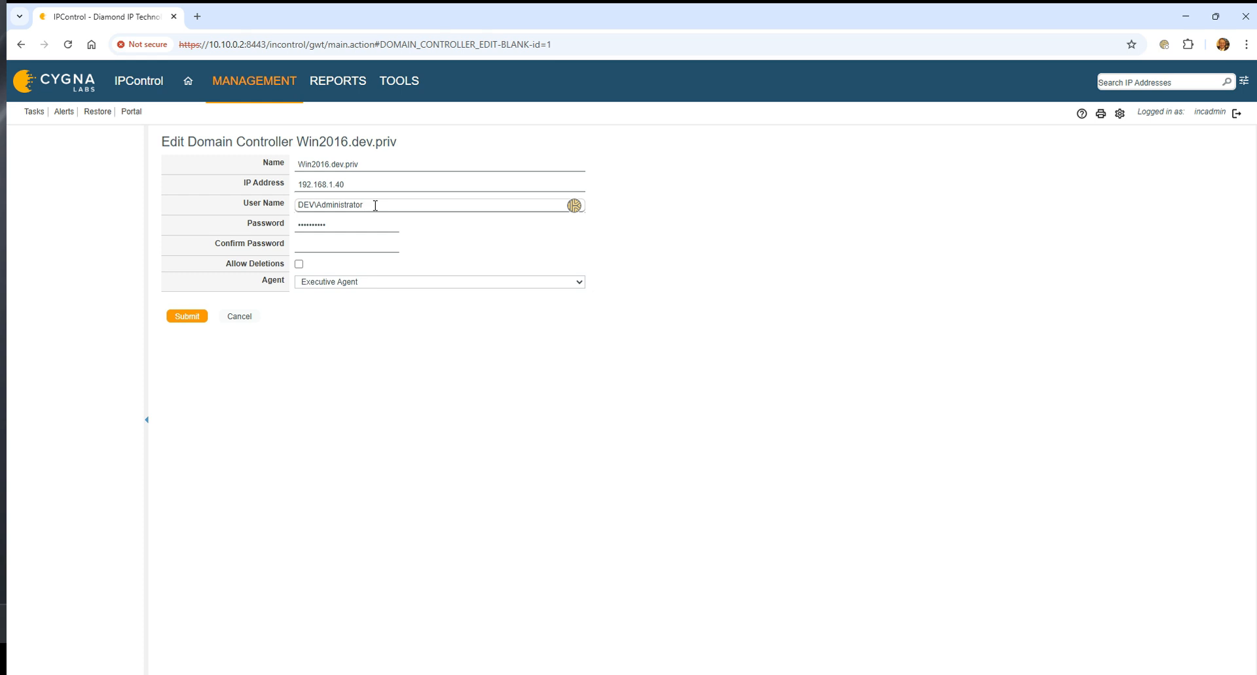
{"action": "left_click", "coordinate": [347, 246]}
{"action": "left_click", "coordinate": [411, 282]}
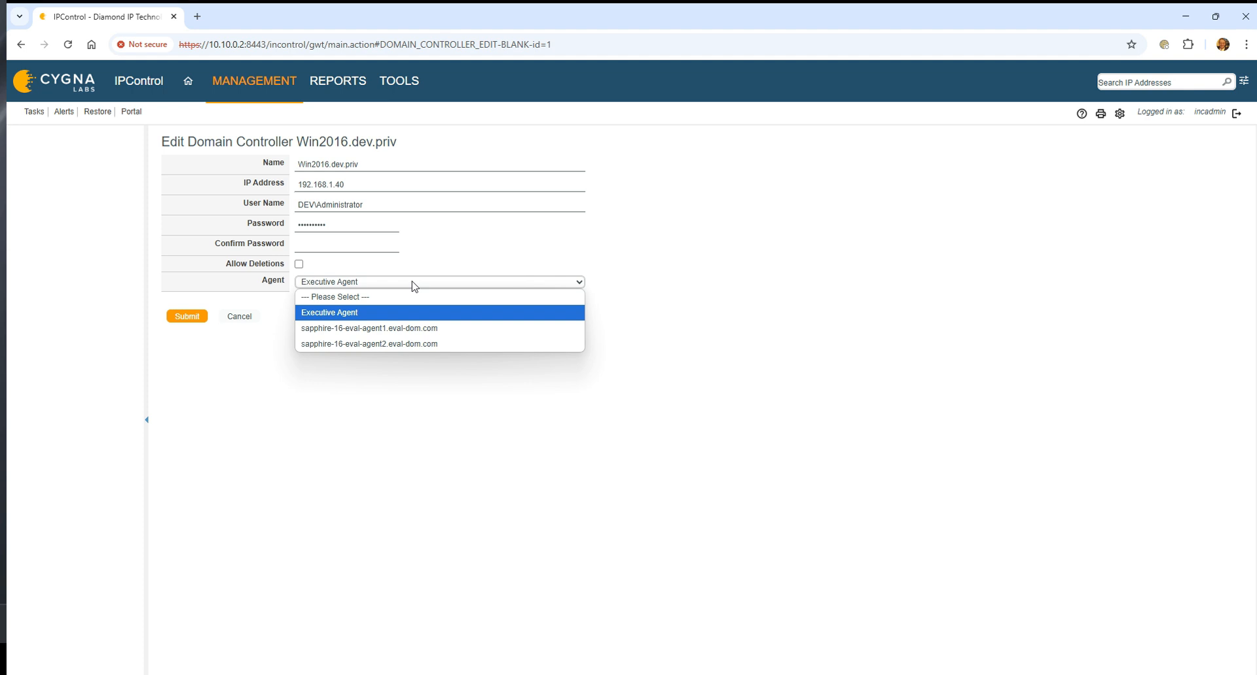
{"action": "left_click", "coordinate": [412, 286]}
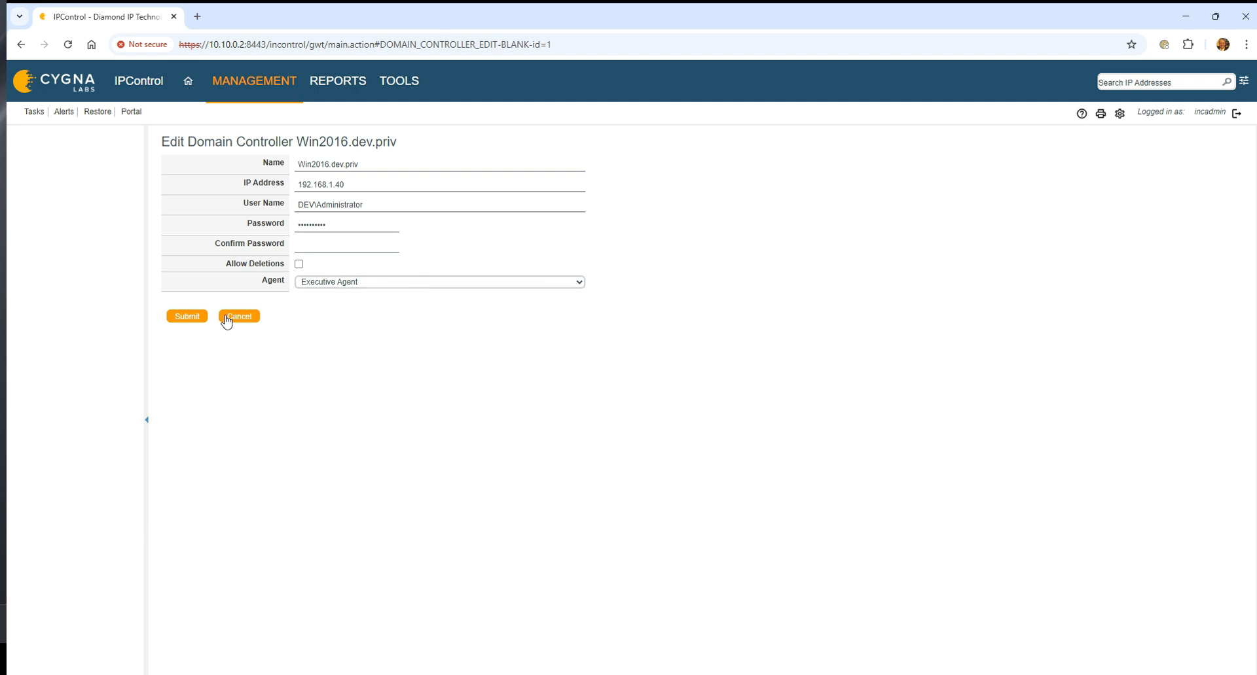
{"action": "left_click", "coordinate": [226, 319]}
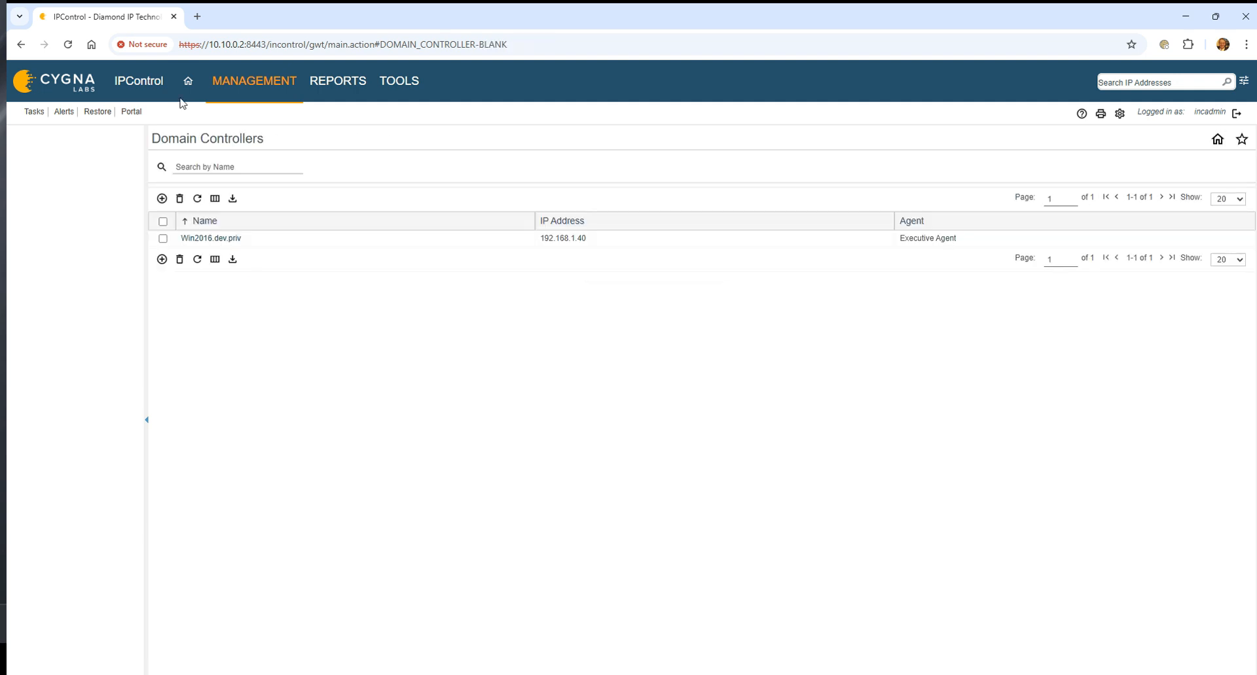
Open the Central container under #1-Organization_A for editing in Container Maintenance, review its general settings including Microsoft Site, and cancel.
{"action": "left_click", "coordinate": [257, 81]}
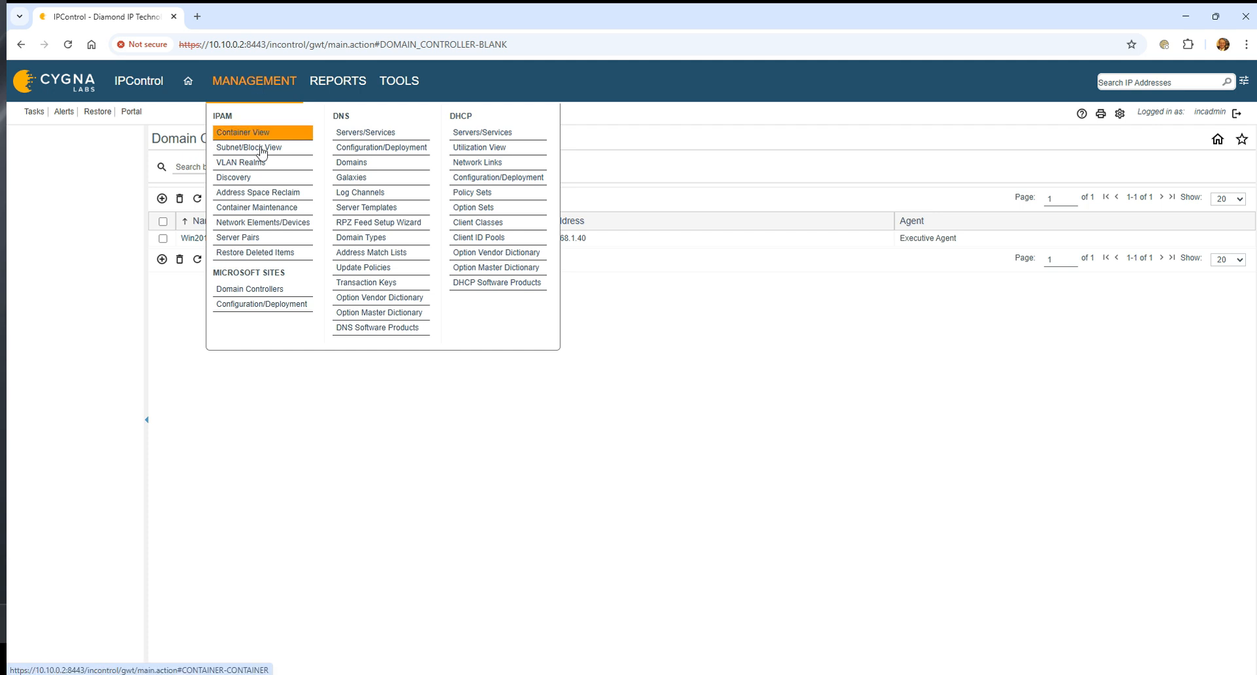
{"action": "left_click", "coordinate": [268, 208]}
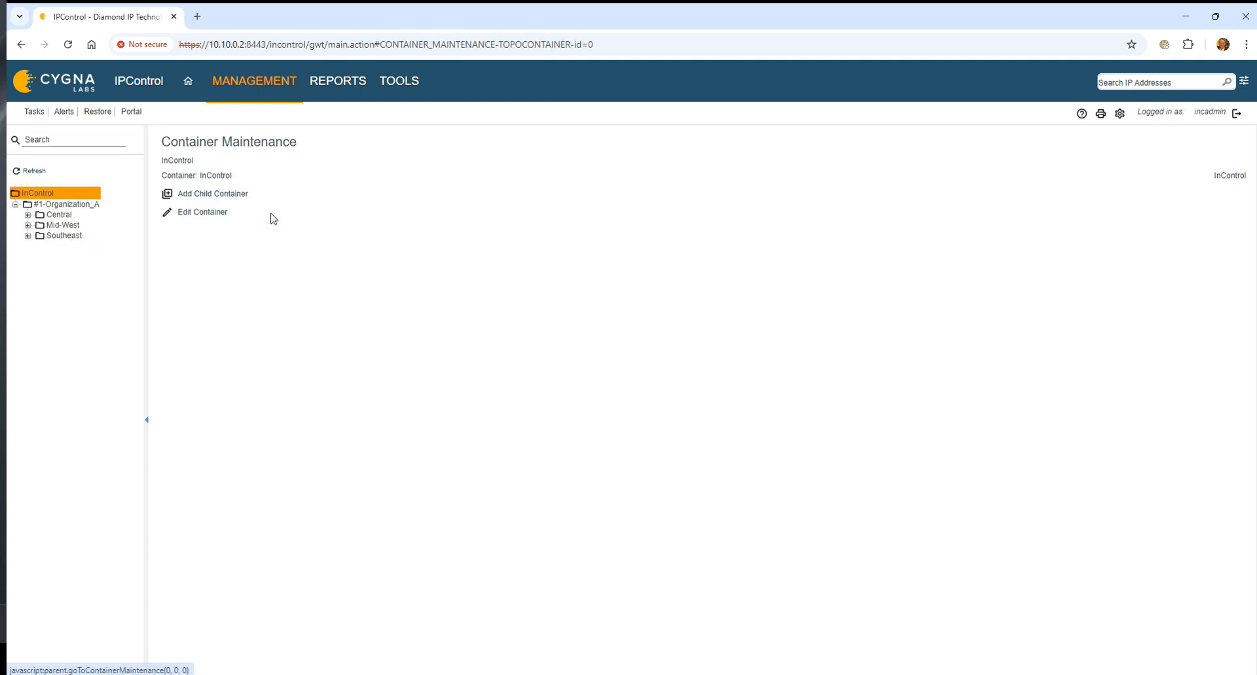
{"action": "left_click", "coordinate": [67, 204]}
{"action": "left_click", "coordinate": [70, 214]}
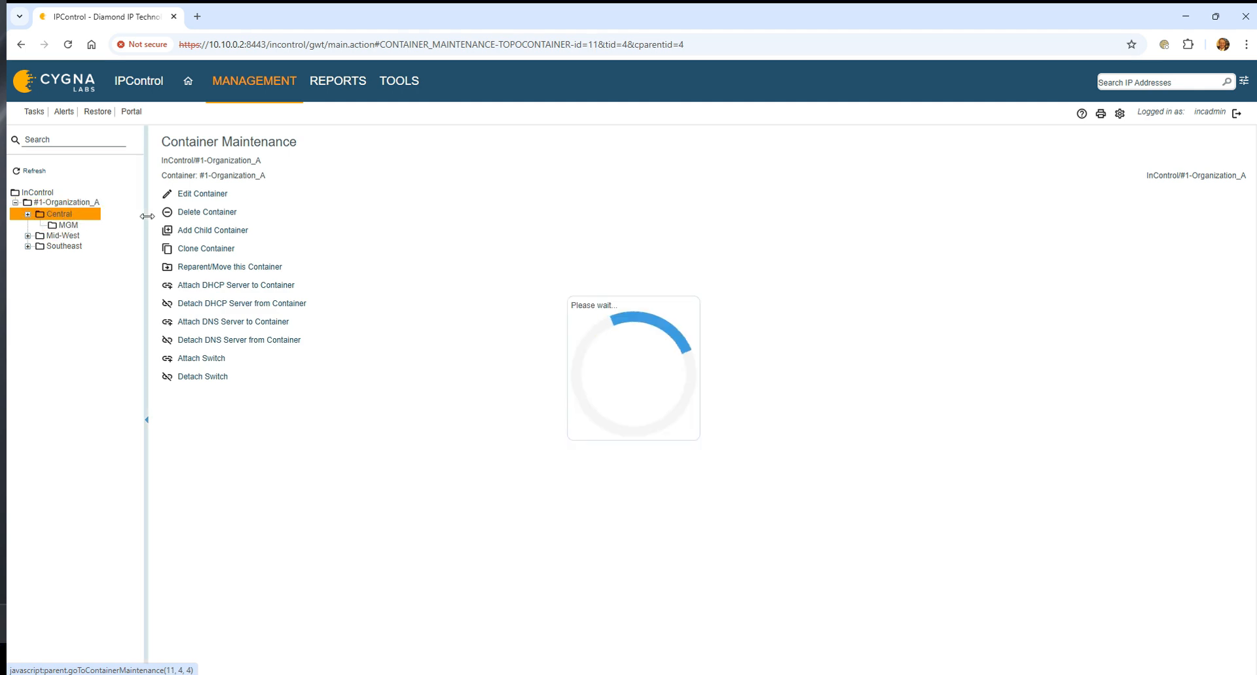
{"action": "left_click", "coordinate": [206, 193]}
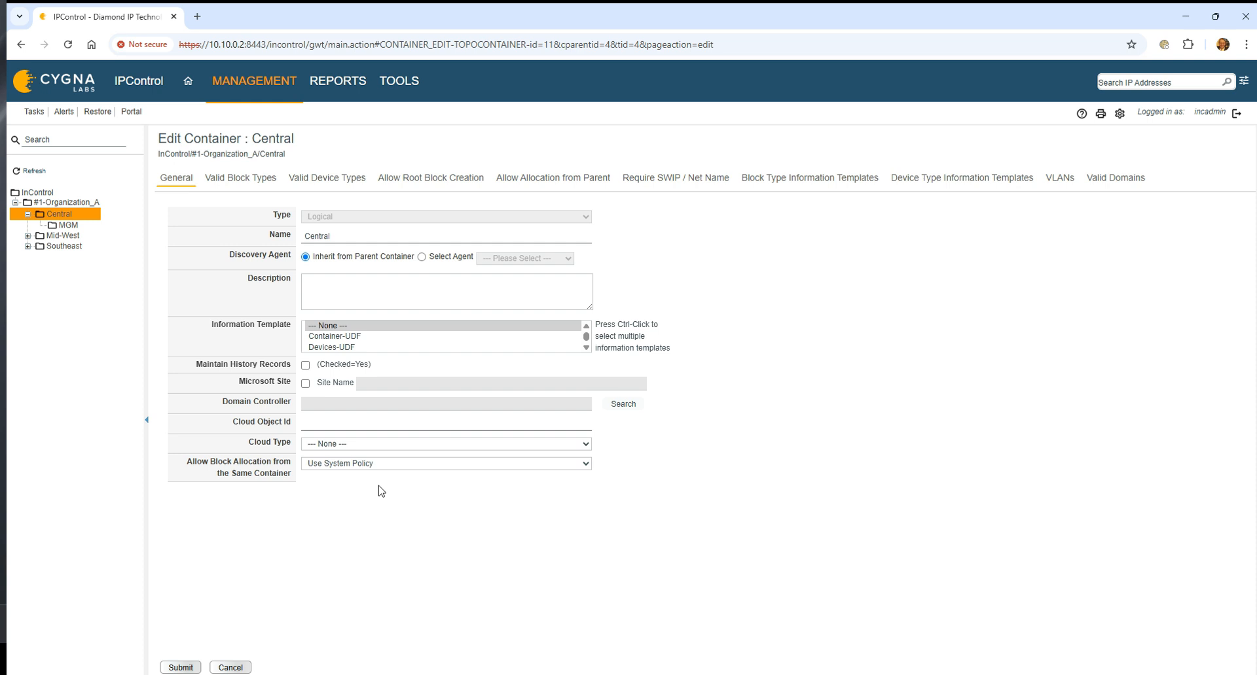
{"action": "left_click", "coordinate": [230, 668]}
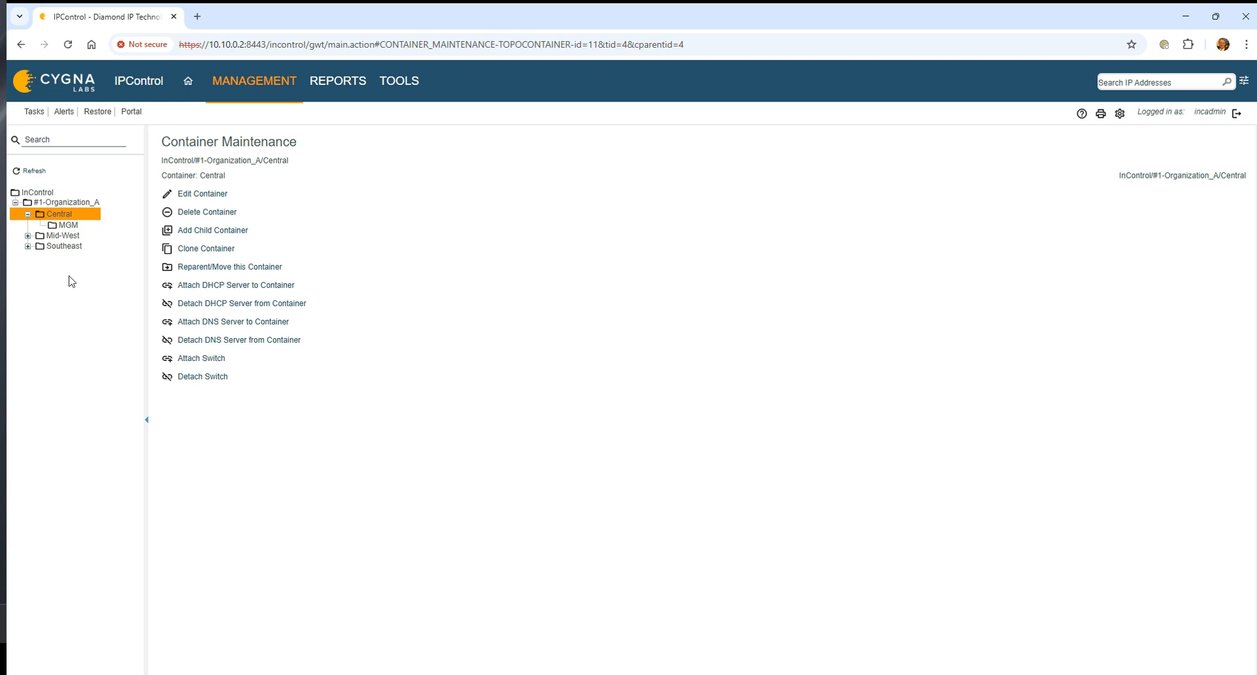
Add a logical child container named DEV-PRIV AD Forest under #1-Organization_A and refresh the container tree.
{"action": "left_click", "coordinate": [27, 214]}
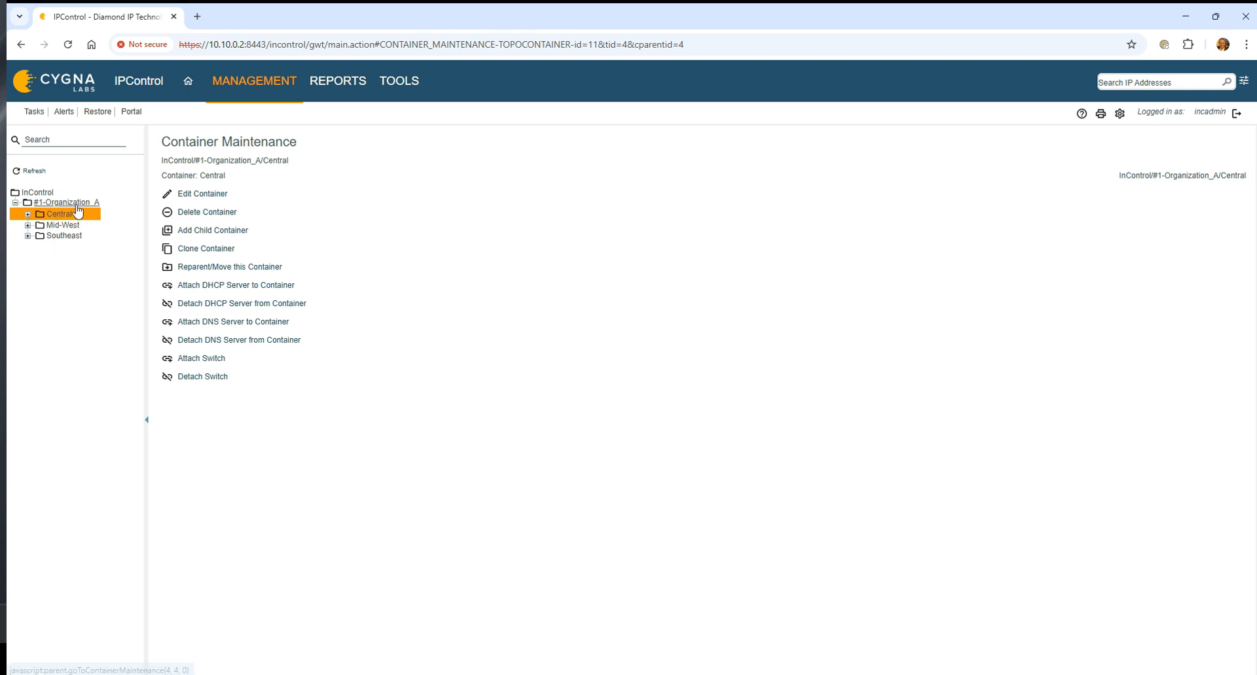
{"action": "left_click", "coordinate": [76, 204]}
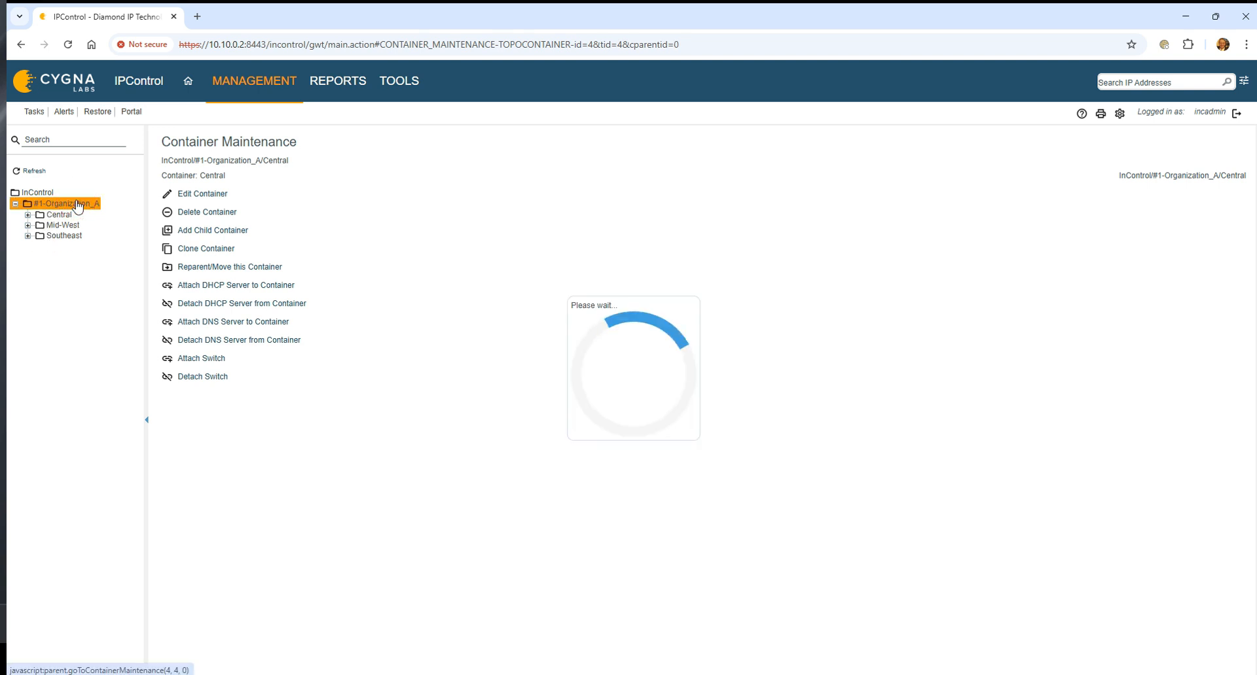
{"action": "left_click", "coordinate": [240, 238]}
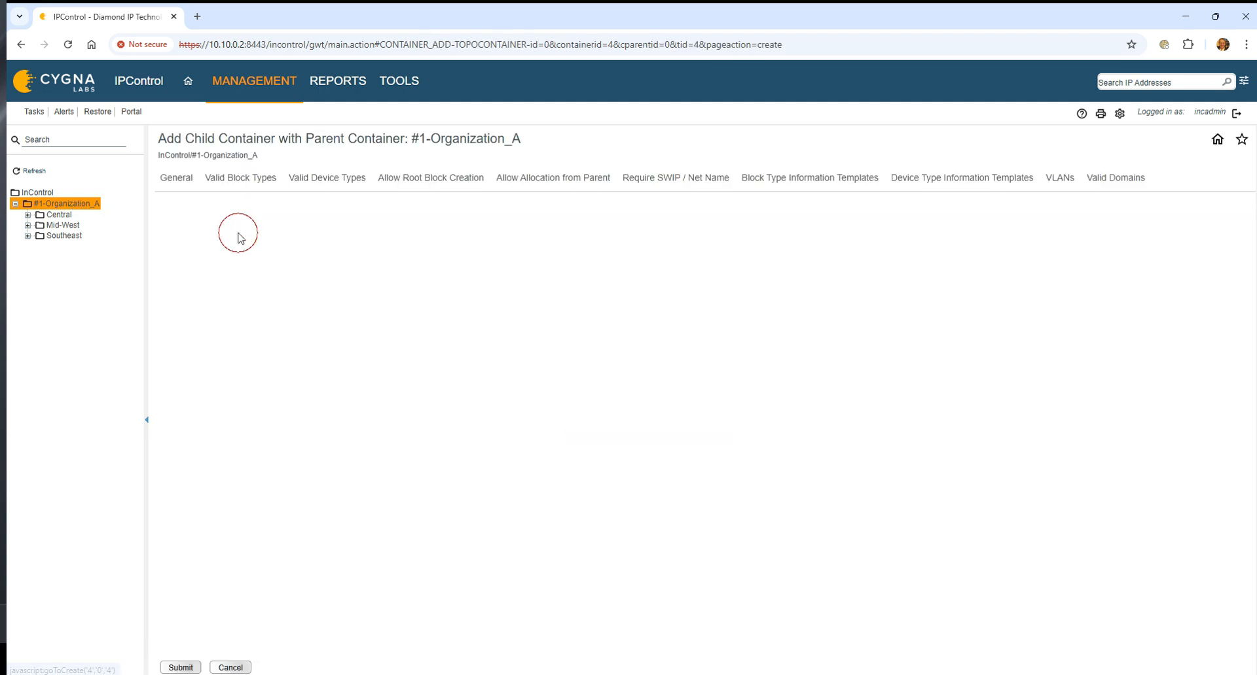
{"action": "left_click", "coordinate": [328, 234]}
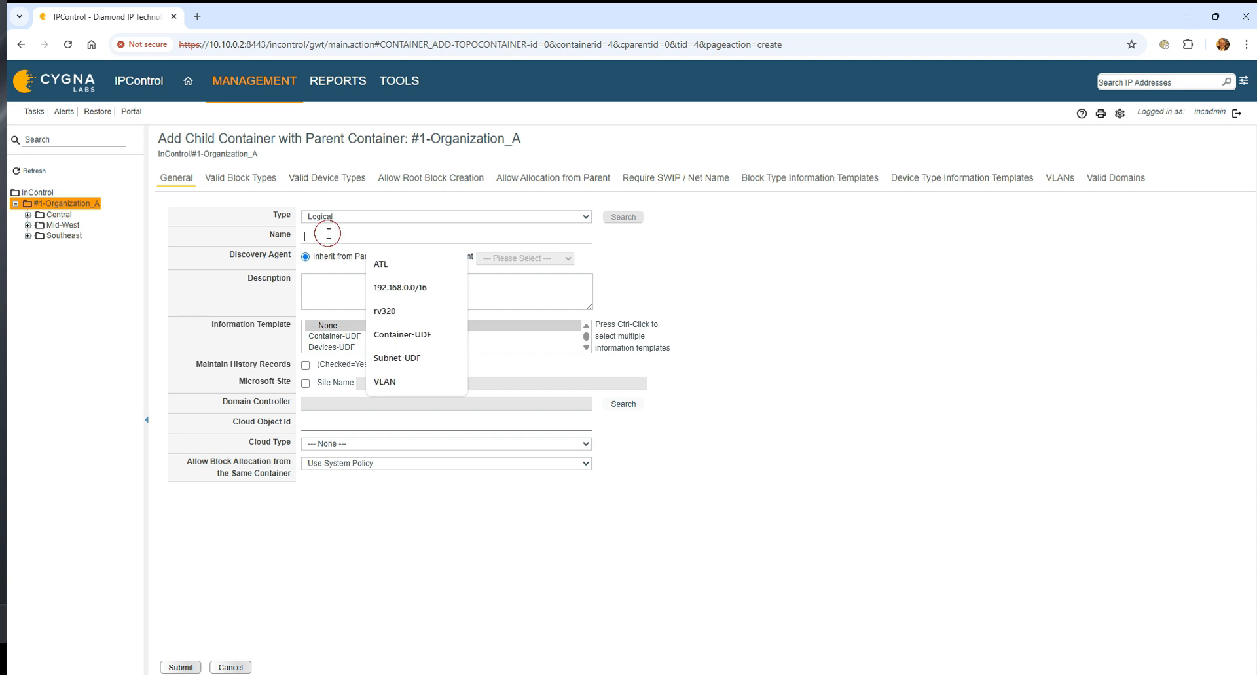
{"action": "type", "text": "DE"}
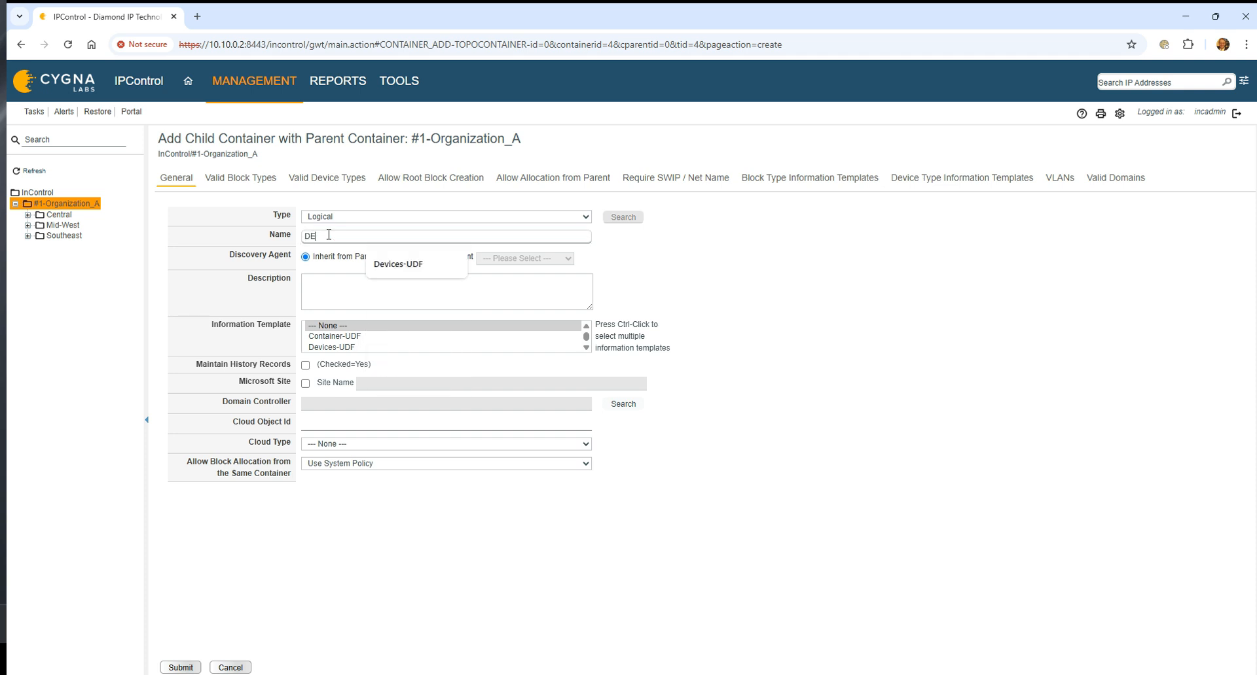
{"action": "type", "text": "V-PRIV A"}
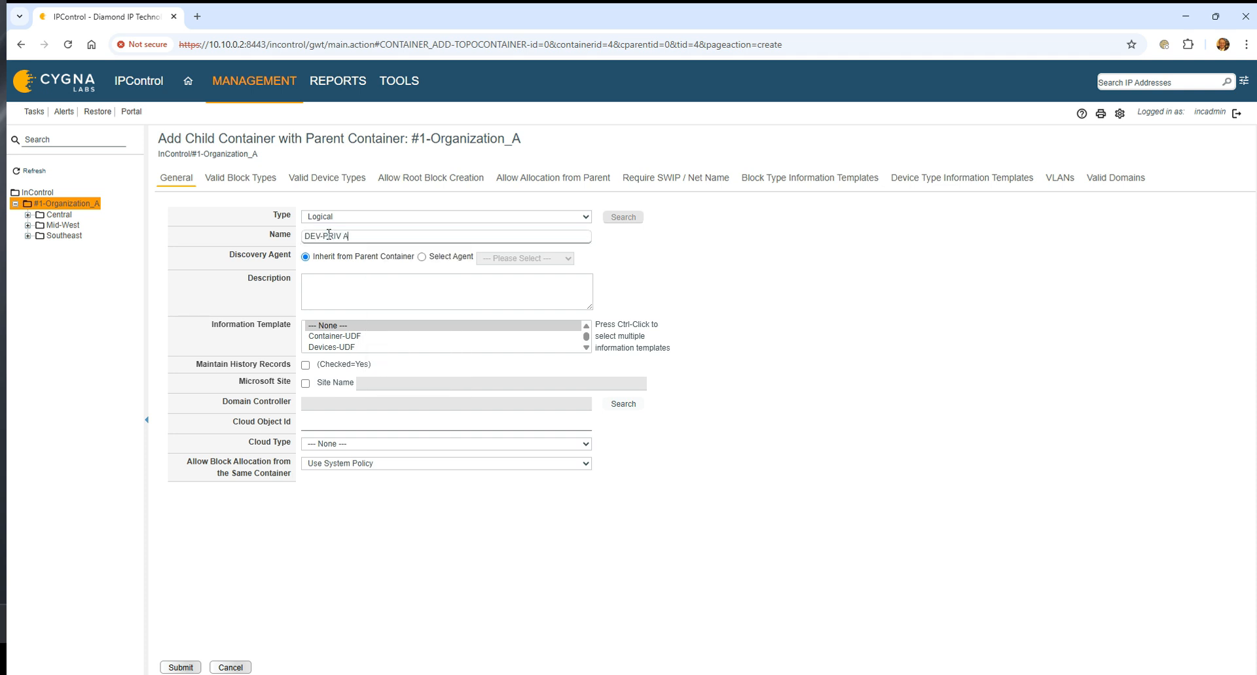
{"action": "type", "text": "D Forest"}
{"action": "key", "text": "Tab"}
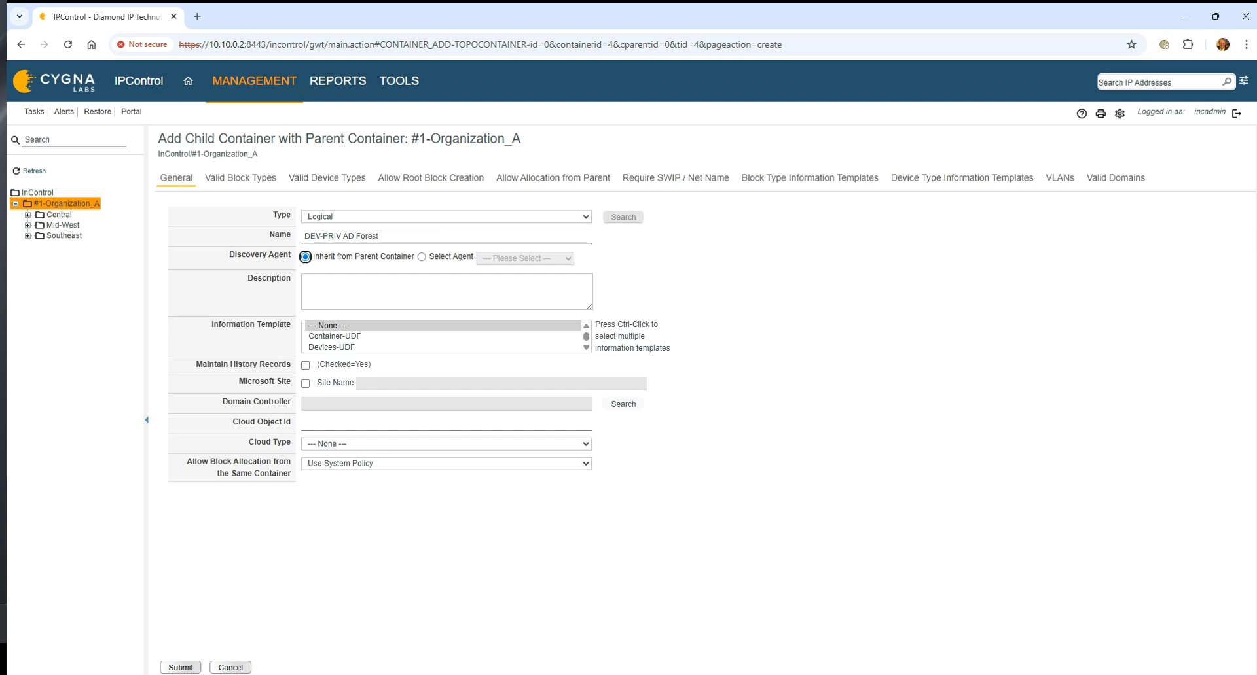
{"action": "left_click", "coordinate": [181, 668]}
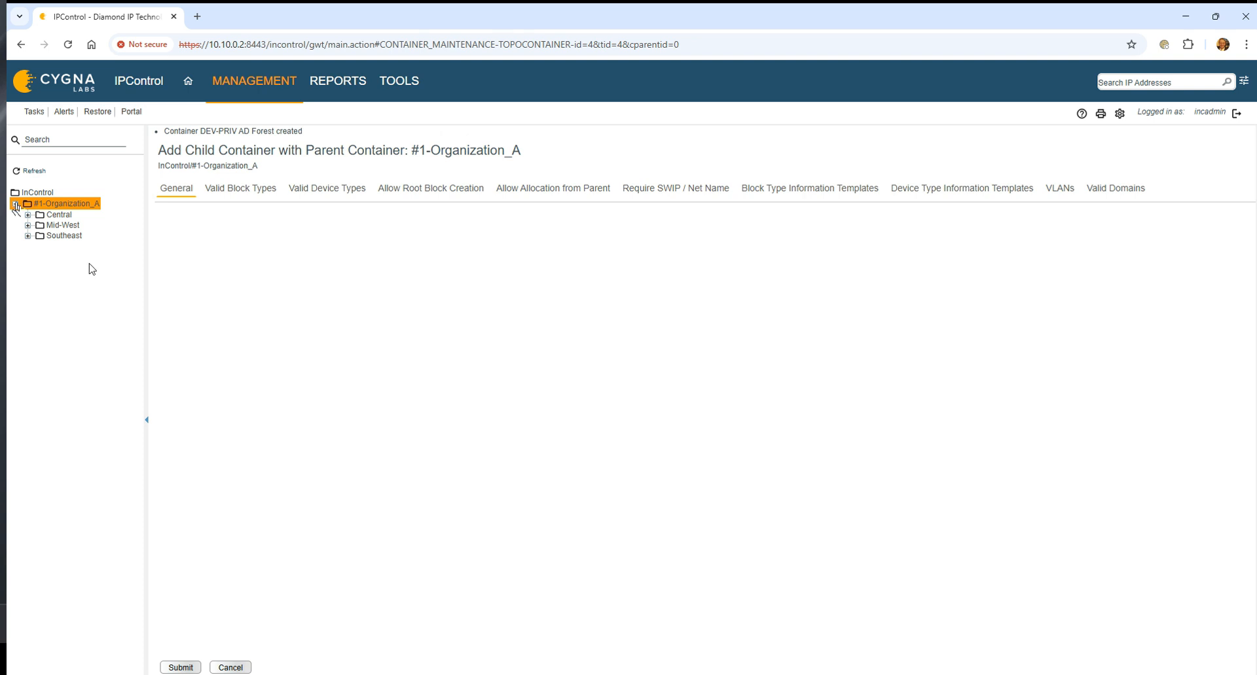
{"action": "left_click", "coordinate": [31, 178]}
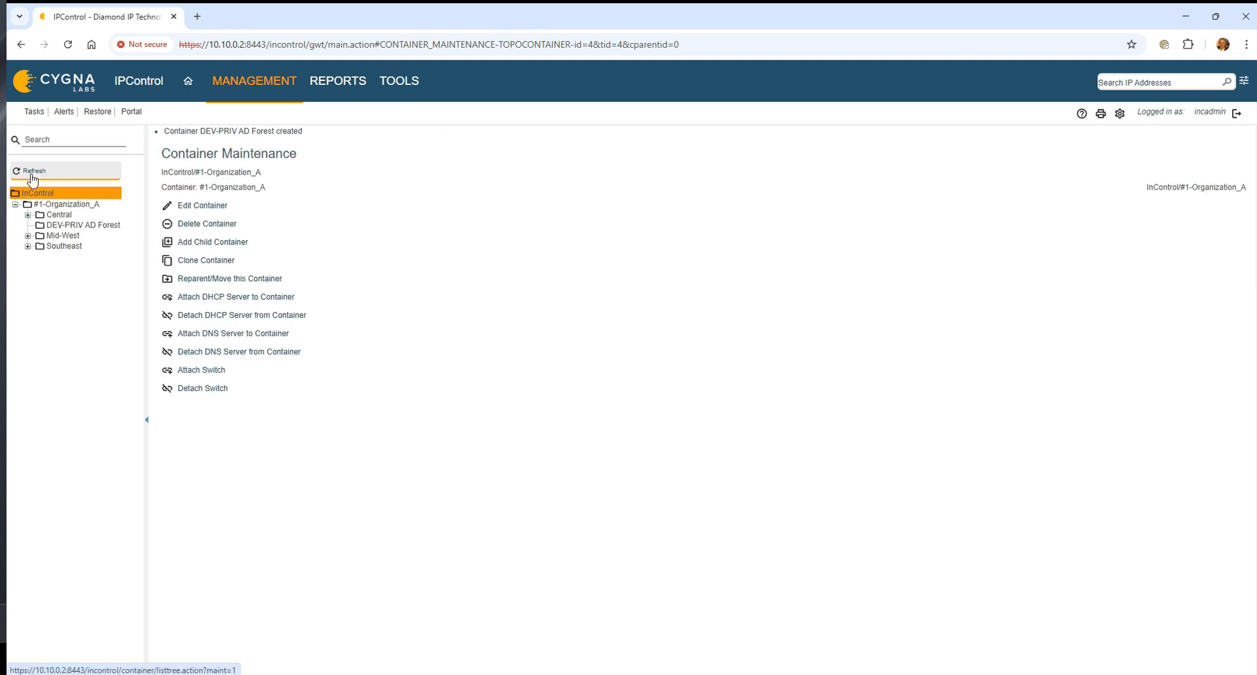
Open the DEV-PRIV AD Forest container for editing and disable Any and Private as valid block types.
{"action": "left_click", "coordinate": [78, 226]}
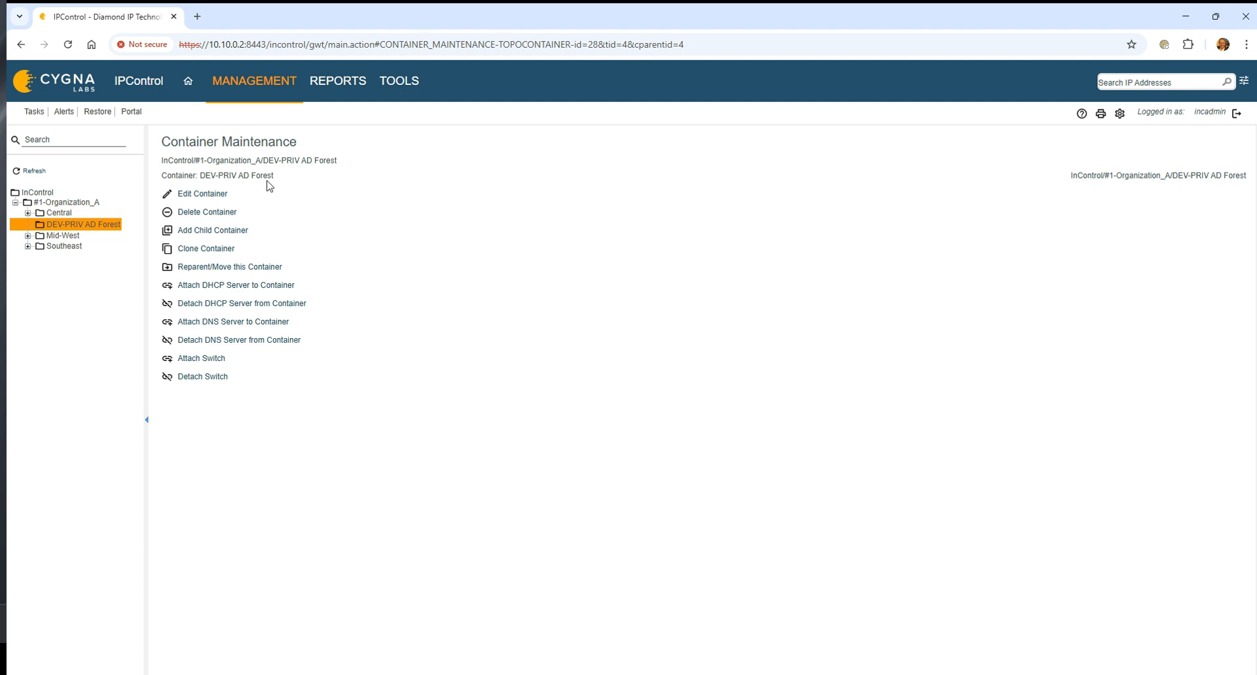
{"action": "left_click", "coordinate": [207, 195]}
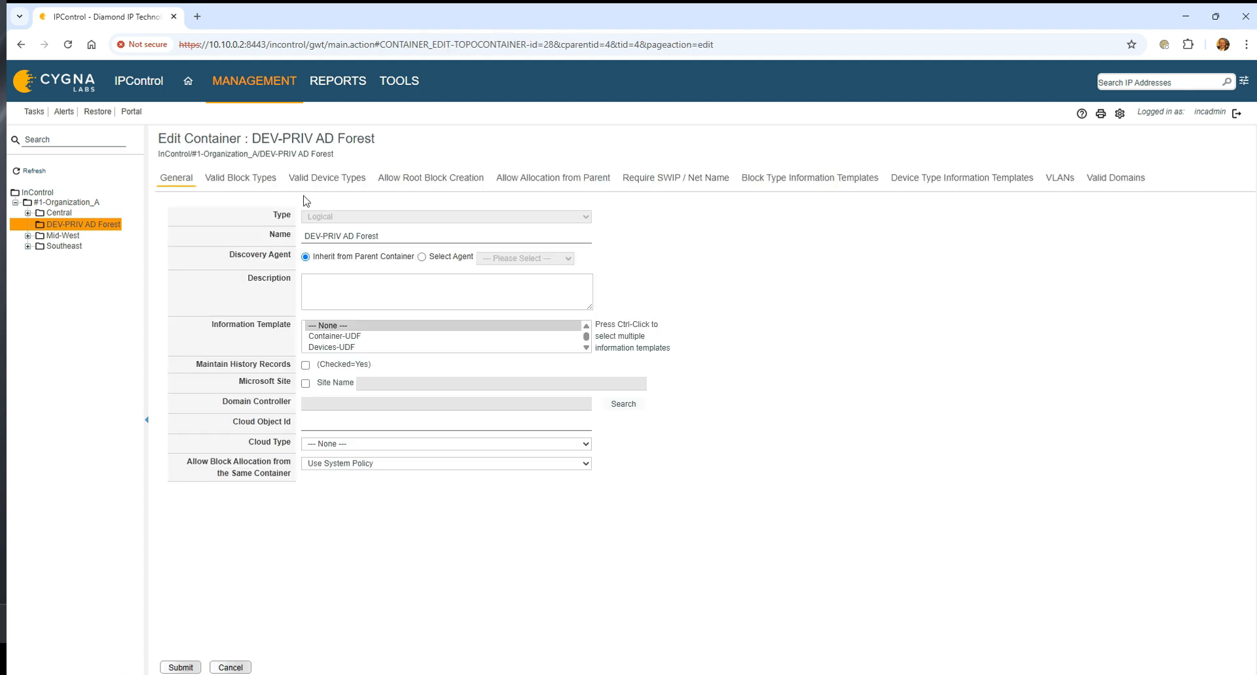
{"action": "left_click", "coordinate": [238, 178]}
{"action": "left_click", "coordinate": [187, 249]}
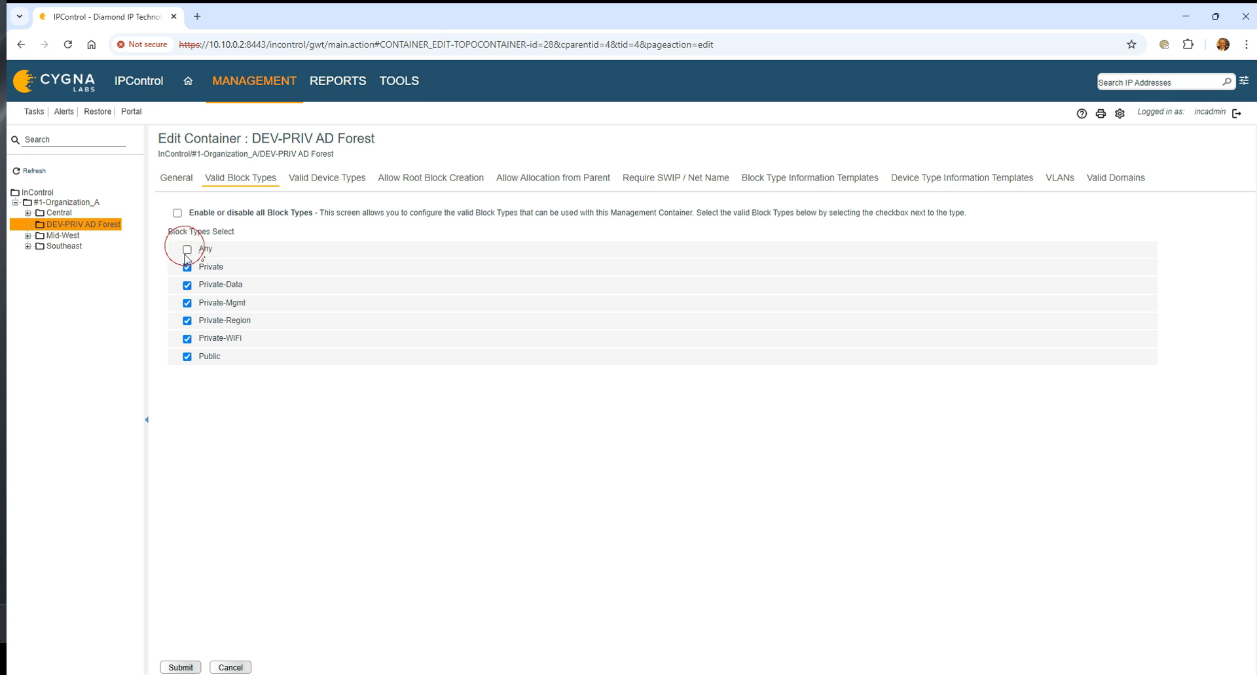
{"action": "left_click", "coordinate": [186, 267]}
{"action": "left_click", "coordinate": [187, 357]}
Disable allocation from the parent container for the Any, Private-Data, Private-Mgmt, Private-Region and Private-WiFi block types.
{"action": "left_click", "coordinate": [329, 182]}
{"action": "left_click", "coordinate": [405, 181]}
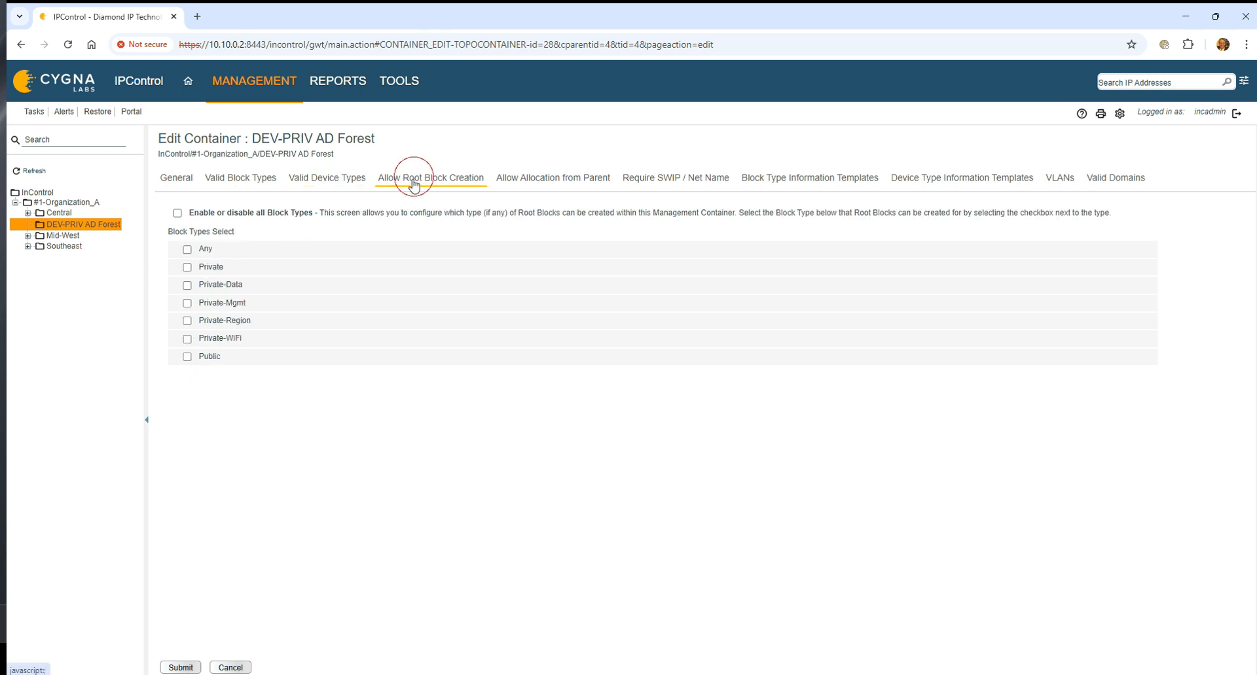
{"action": "left_click", "coordinate": [553, 180]}
{"action": "left_click", "coordinate": [186, 249]}
{"action": "left_click", "coordinate": [187, 286]}
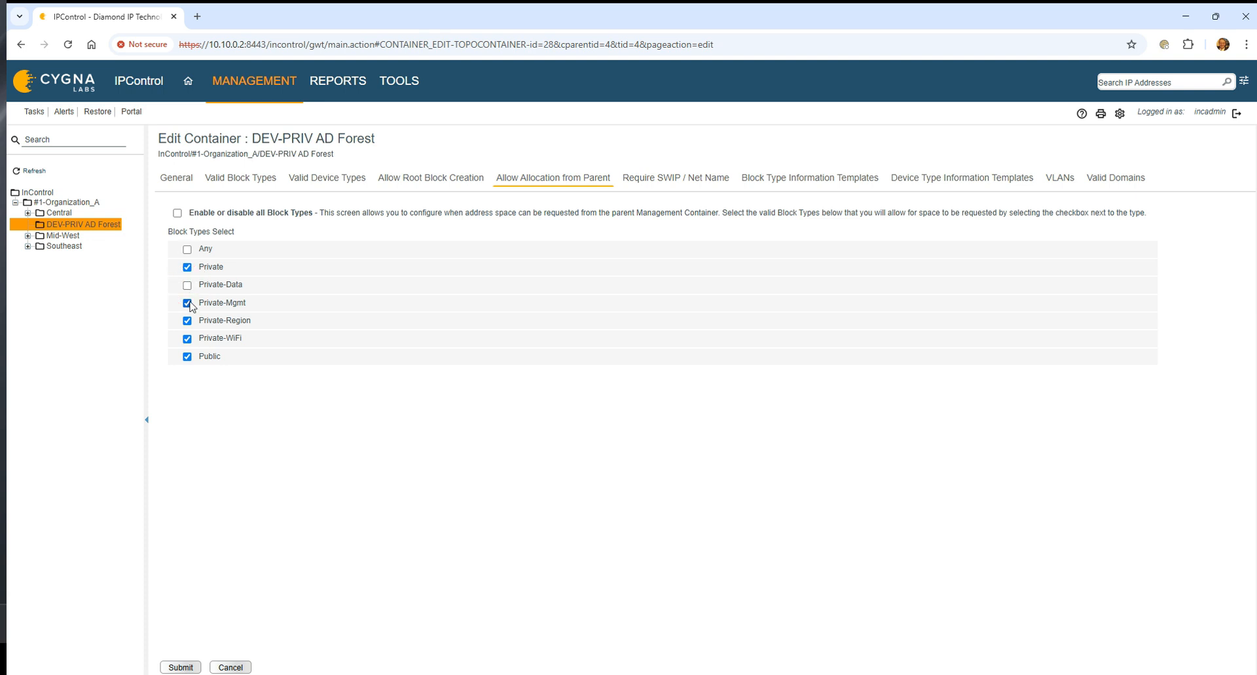
{"action": "left_click", "coordinate": [187, 304]}
{"action": "left_click", "coordinate": [187, 321]}
{"action": "left_click", "coordinate": [186, 268]}
{"action": "left_click", "coordinate": [187, 267]}
{"action": "left_click", "coordinate": [186, 339]}
Disable Private-Data, Private-Mgmt, Private-WiFi and Public as valid block types too, and save the DEV-PRIV AD Forest container.
{"action": "left_click", "coordinate": [390, 183]}
{"action": "left_click", "coordinate": [265, 183]}
{"action": "left_click", "coordinate": [187, 285]}
{"action": "left_click", "coordinate": [186, 303]}
{"action": "left_click", "coordinate": [187, 339]}
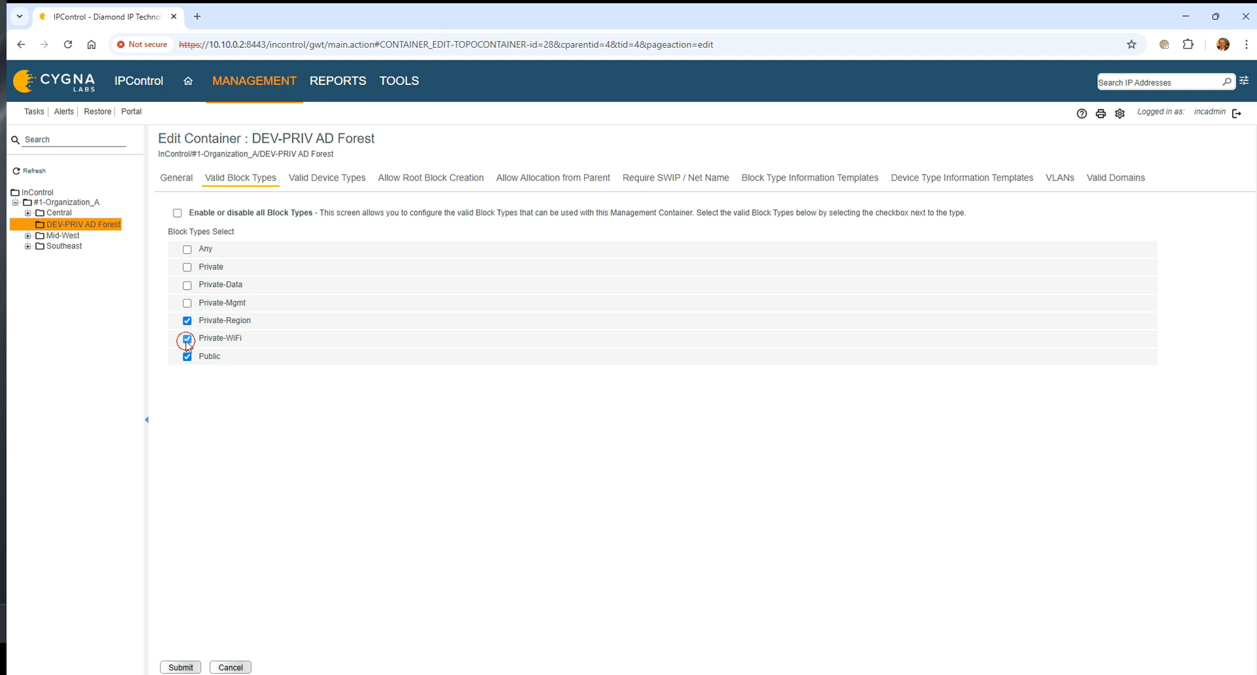
{"action": "left_click", "coordinate": [187, 357]}
{"action": "left_click", "coordinate": [189, 669]}
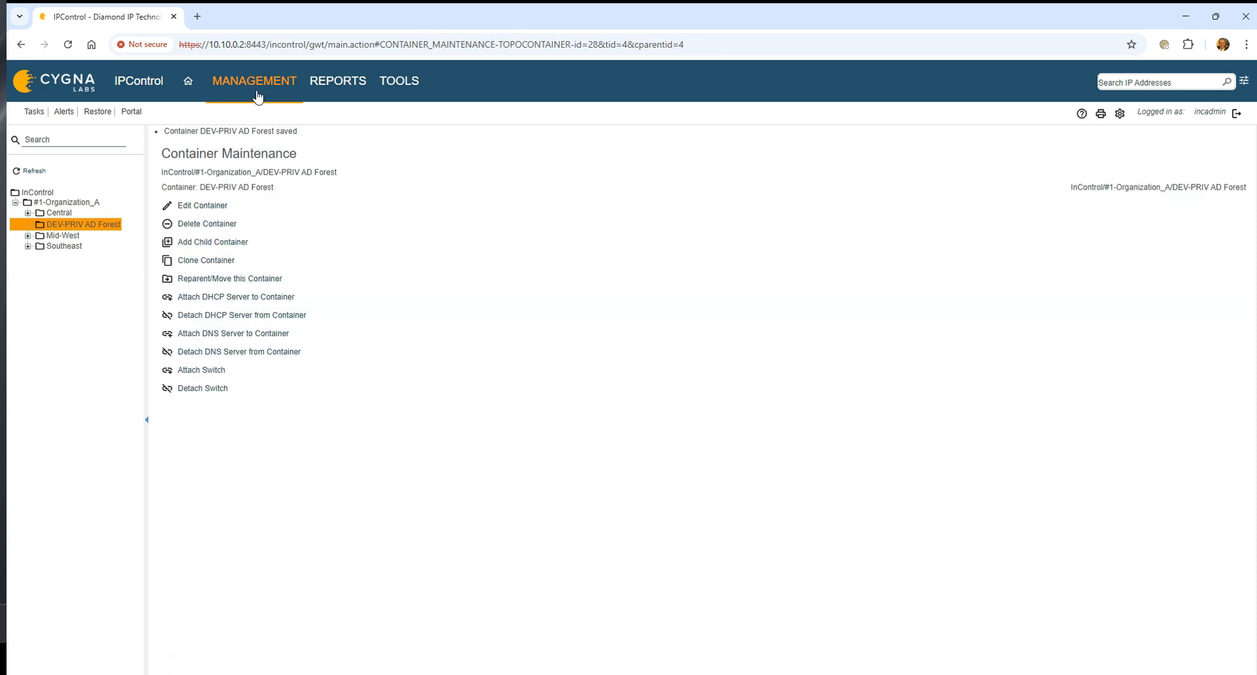
View the DEV-PRIV AD Forest container's block table in Container View and check which items can be added there.
{"action": "mouse_move", "coordinate": [256, 96]}
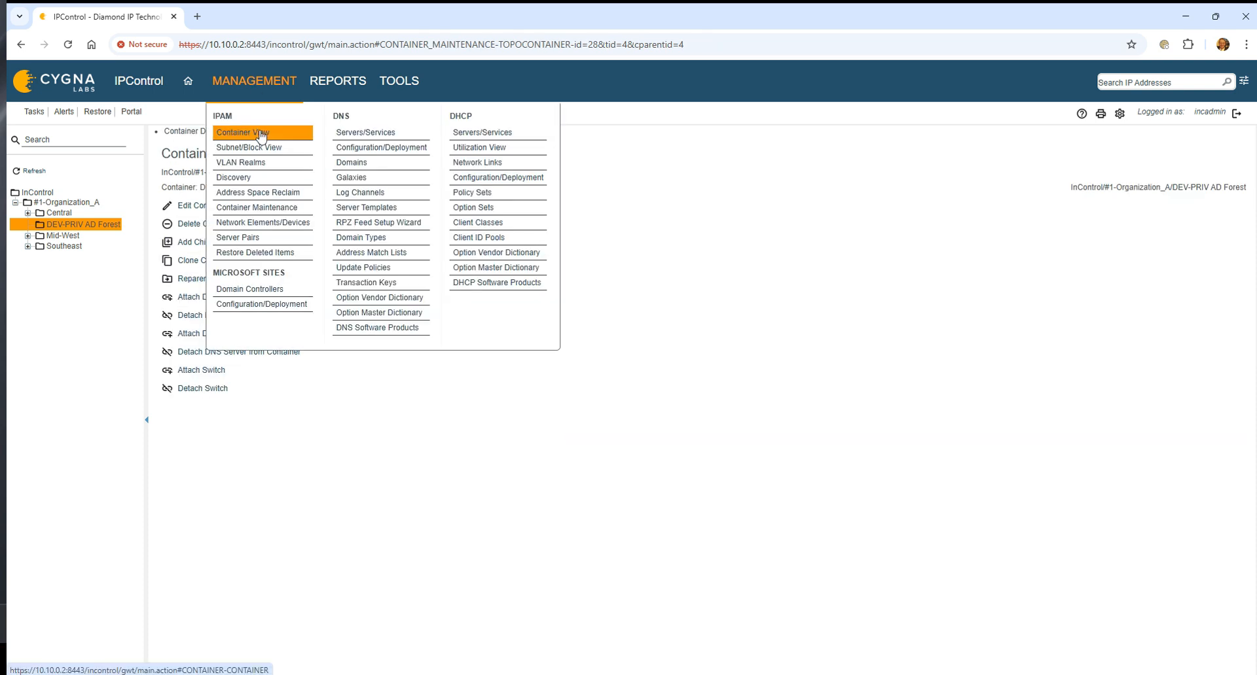
{"action": "left_click", "coordinate": [261, 131]}
{"action": "left_click", "coordinate": [88, 225]}
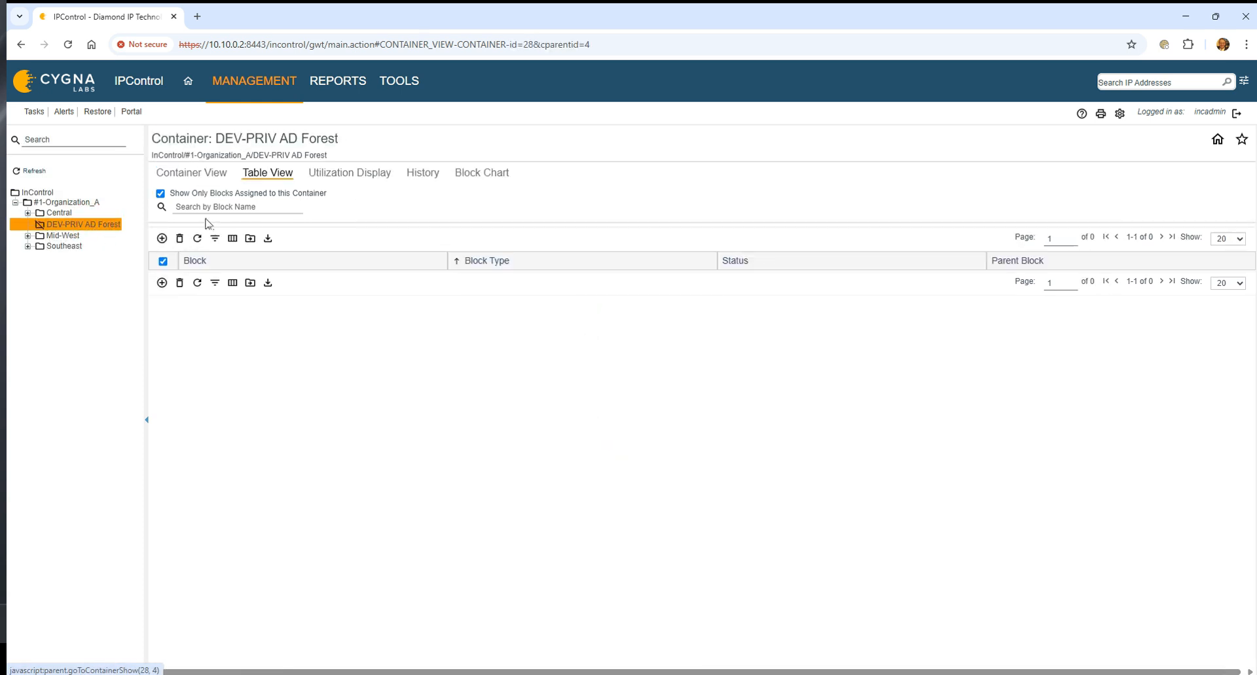
{"action": "left_click", "coordinate": [163, 239]}
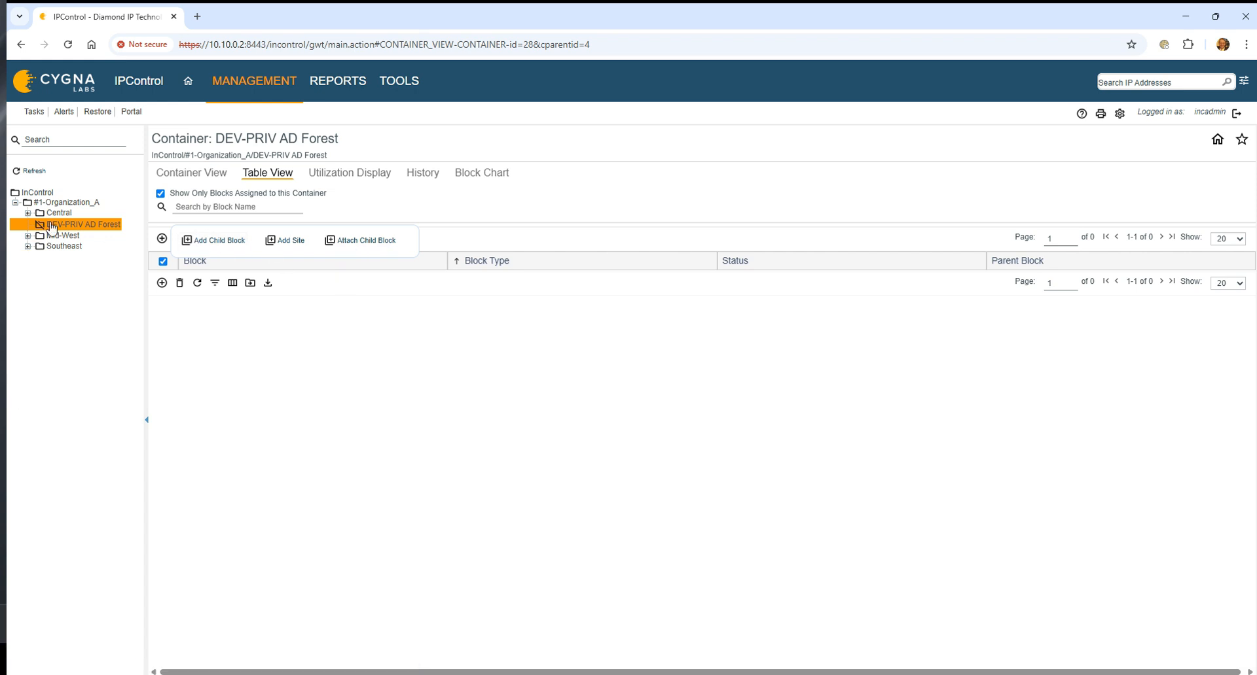
{"action": "left_click", "coordinate": [92, 225]}
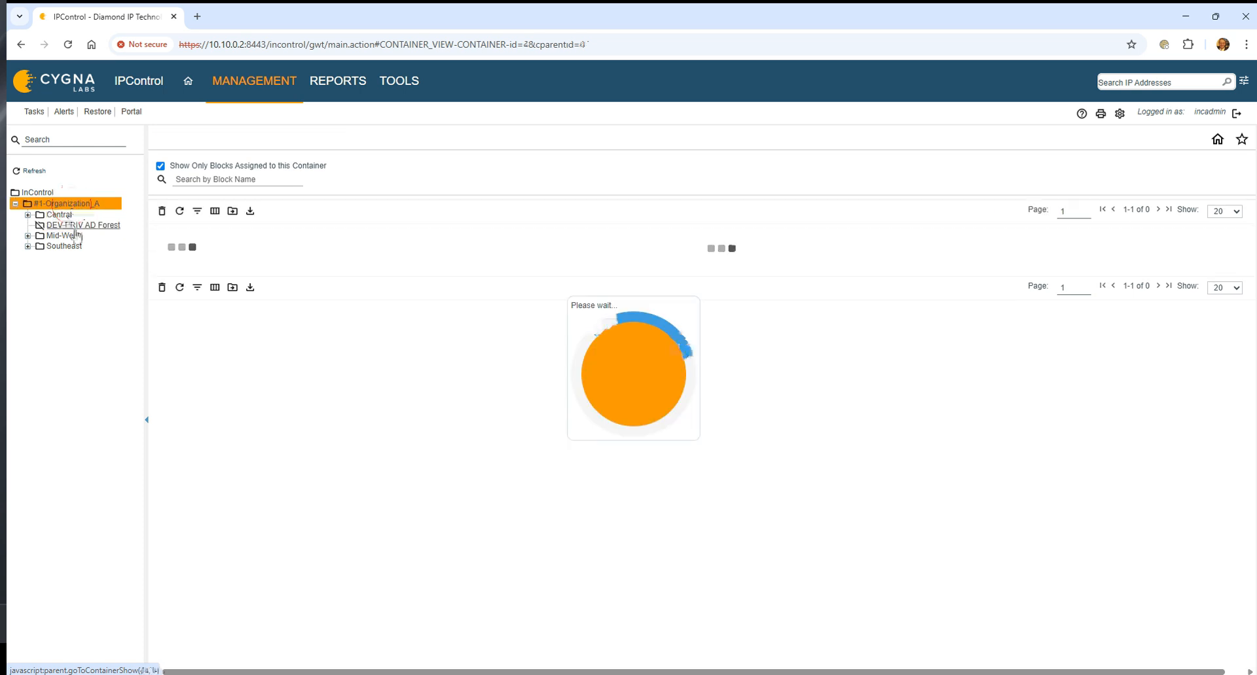
Reopen the DEV-PRIV AD Forest container for editing and enable Private, Private-Data, Private-Mgmt and Private-WiFi as valid block types.
{"action": "mouse_move", "coordinate": [255, 89]}
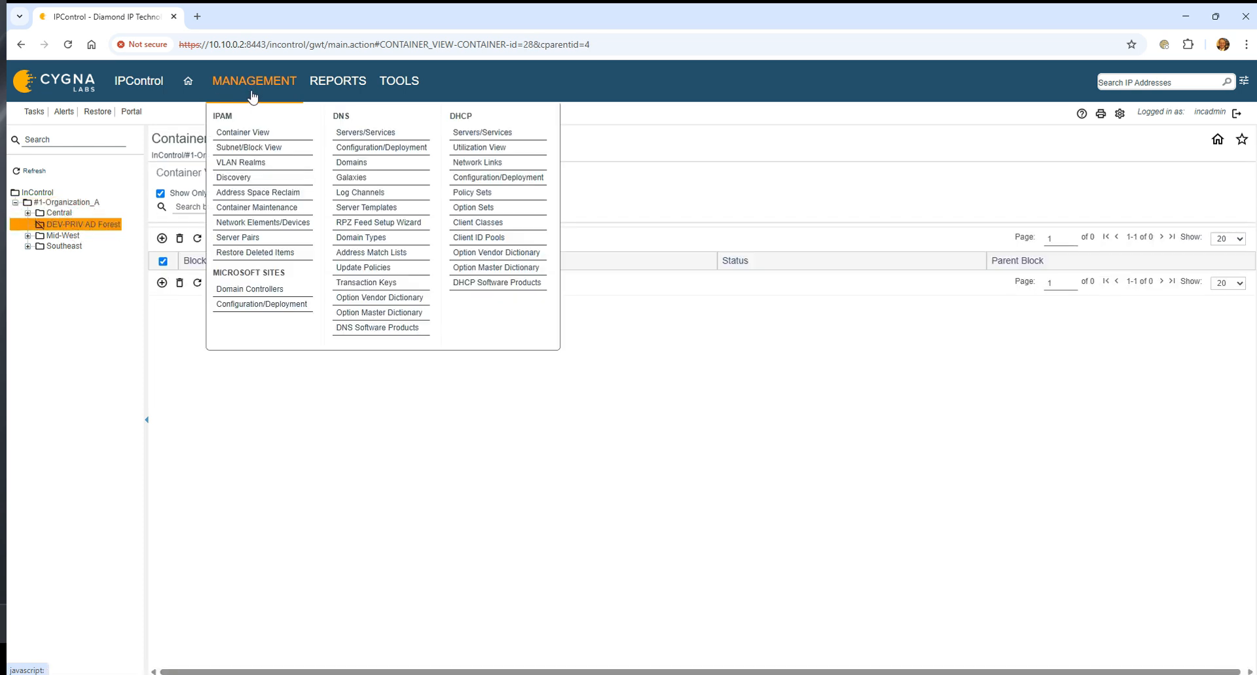
{"action": "left_click", "coordinate": [258, 208]}
{"action": "left_click", "coordinate": [104, 225]}
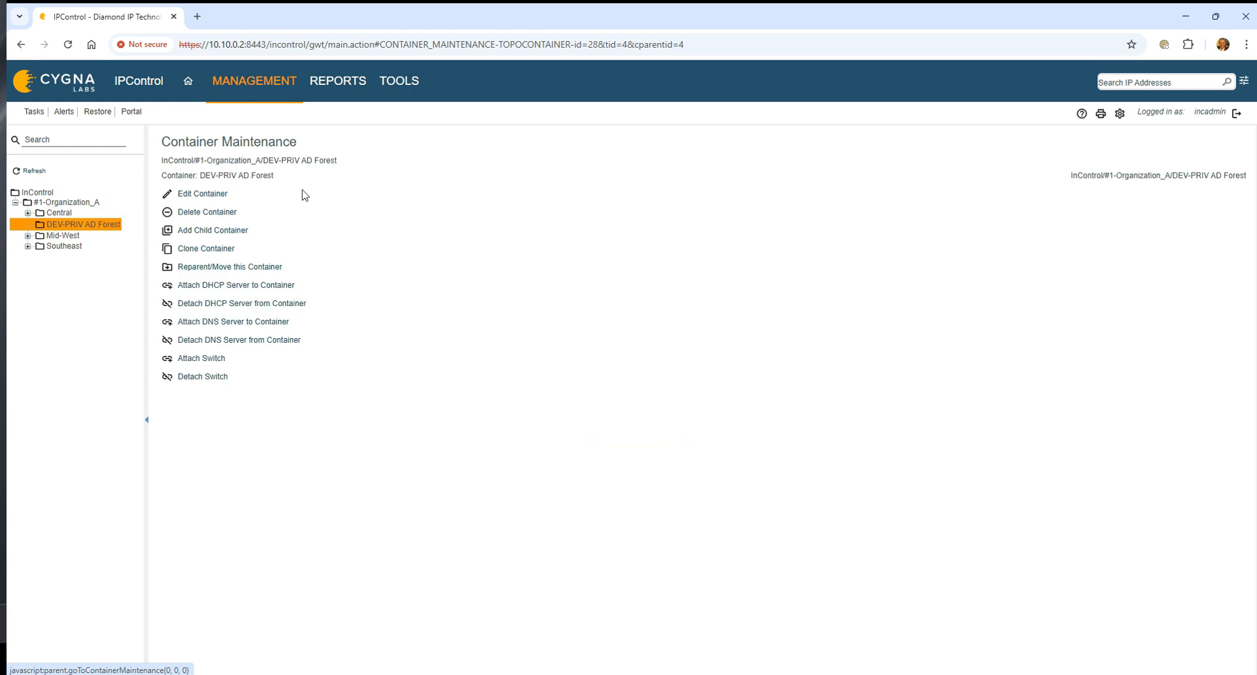
{"action": "left_click", "coordinate": [227, 195]}
{"action": "left_click", "coordinate": [237, 177]}
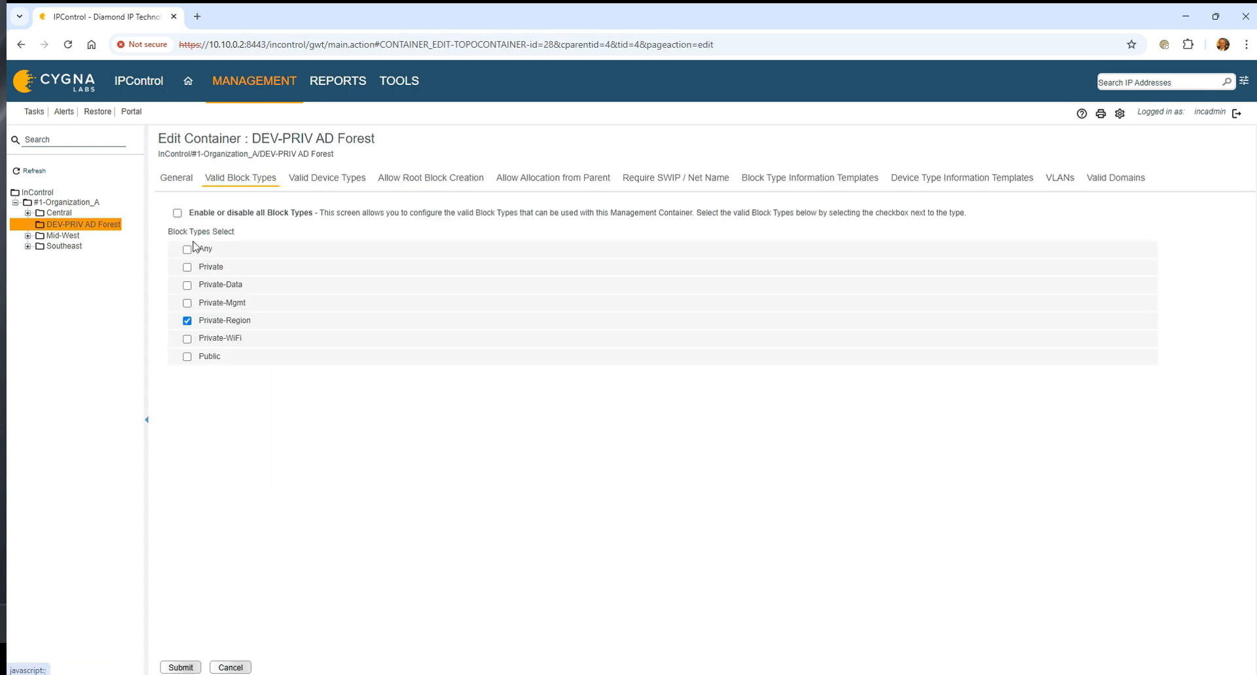
{"action": "left_click", "coordinate": [187, 286]}
{"action": "left_click", "coordinate": [187, 267]}
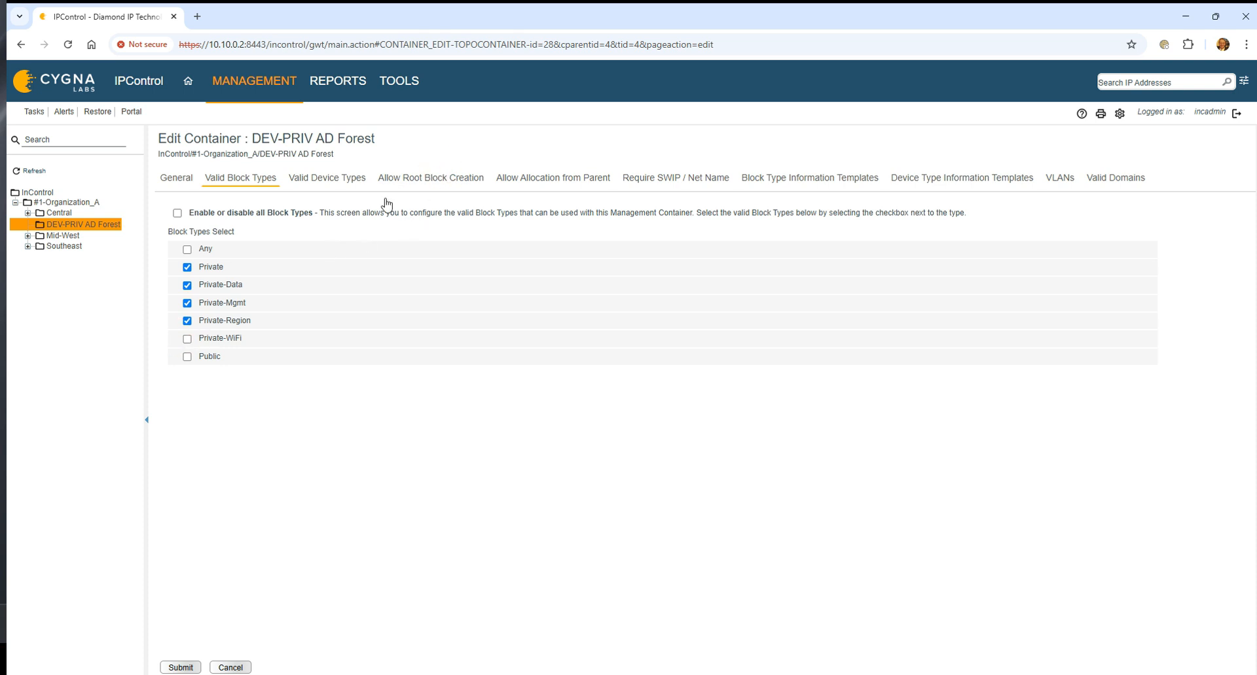
{"action": "left_click", "coordinate": [187, 338]}
Allow allocation from the parent container for Private-Data, Private-Mgmt, Private-Region and Private-WiFi, and save the DEV-PRIV AD Forest container.
{"action": "left_click", "coordinate": [529, 182]}
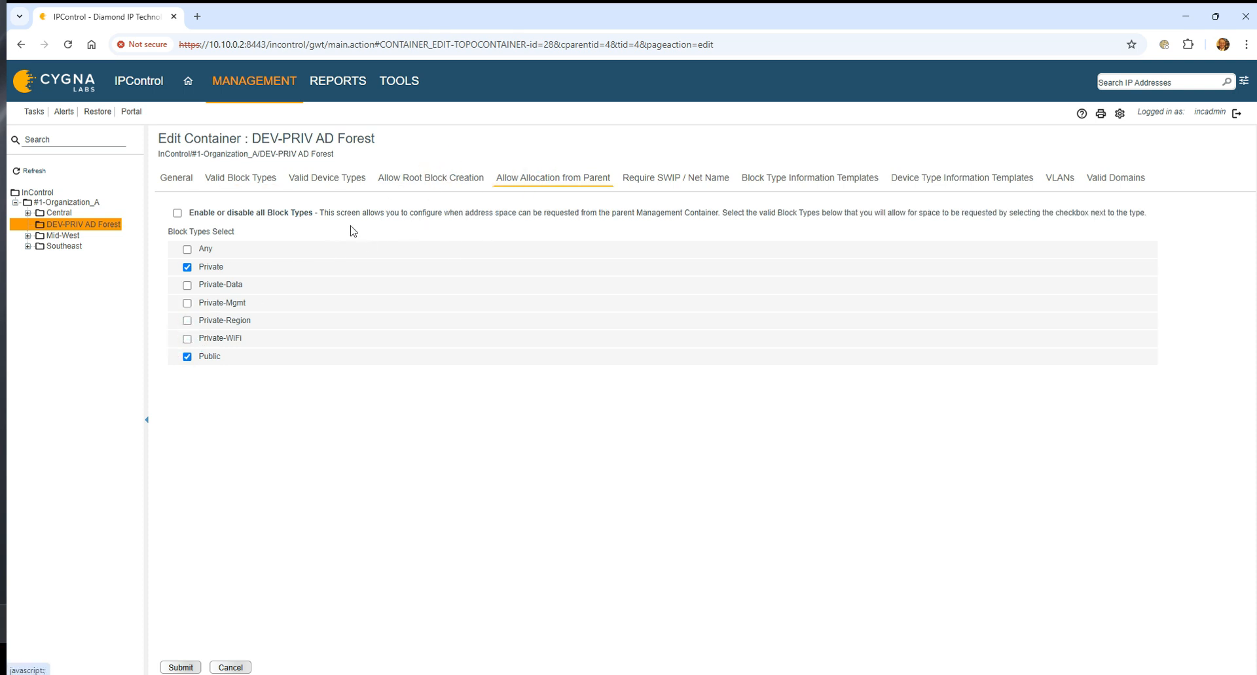
{"action": "left_click", "coordinate": [188, 285]}
{"action": "left_click", "coordinate": [187, 303]}
{"action": "left_click", "coordinate": [188, 321]}
{"action": "left_click", "coordinate": [187, 338]}
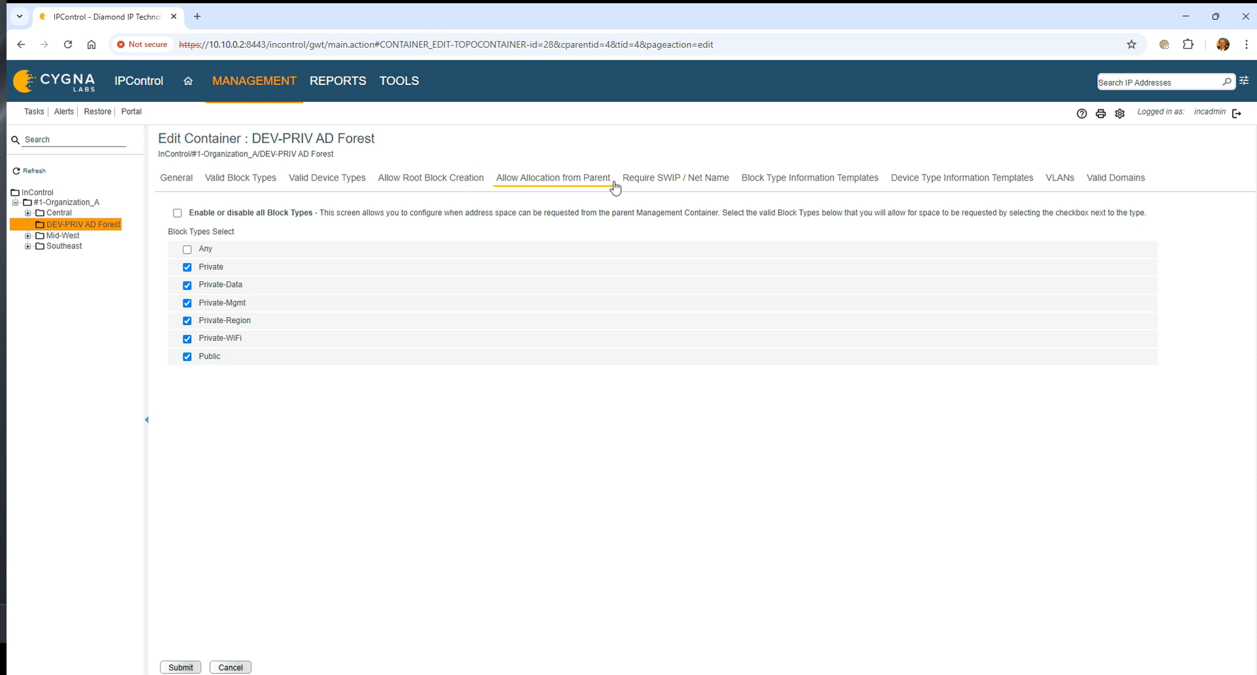
{"action": "left_click", "coordinate": [184, 667]}
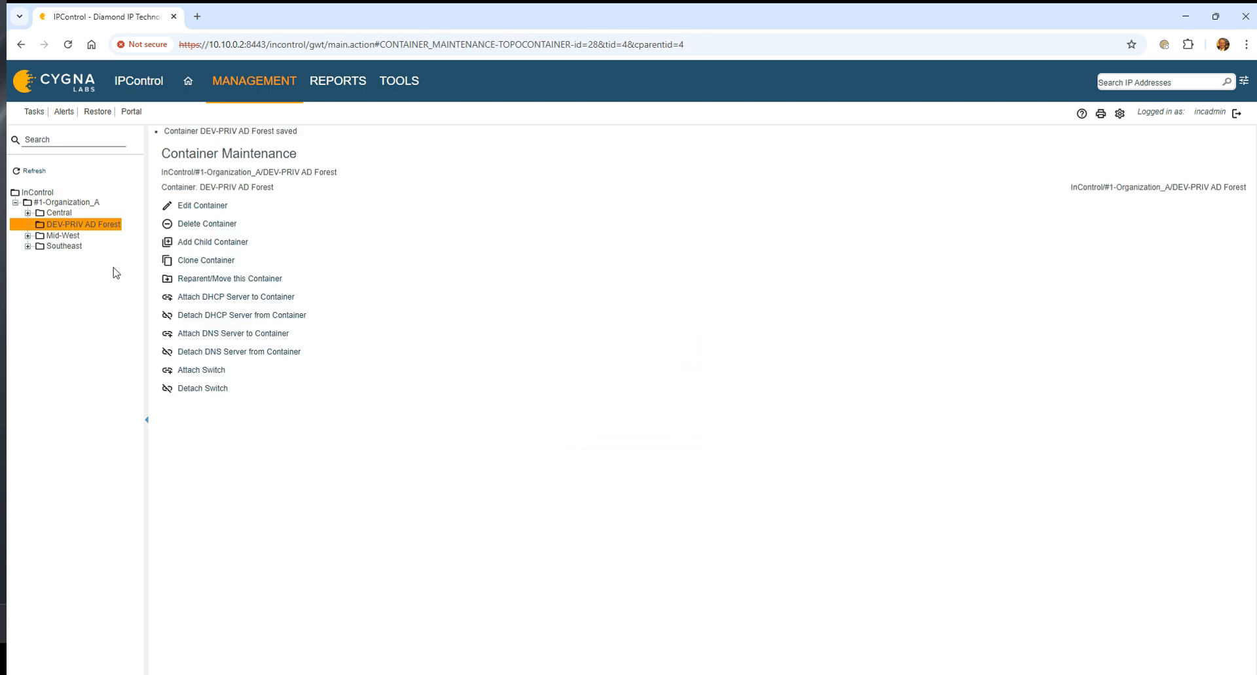
Check the Microsoft Sites domain controllers, and set up a Domain Controller Discover task for Win2016.dev.priv.
{"action": "left_click", "coordinate": [237, 85]}
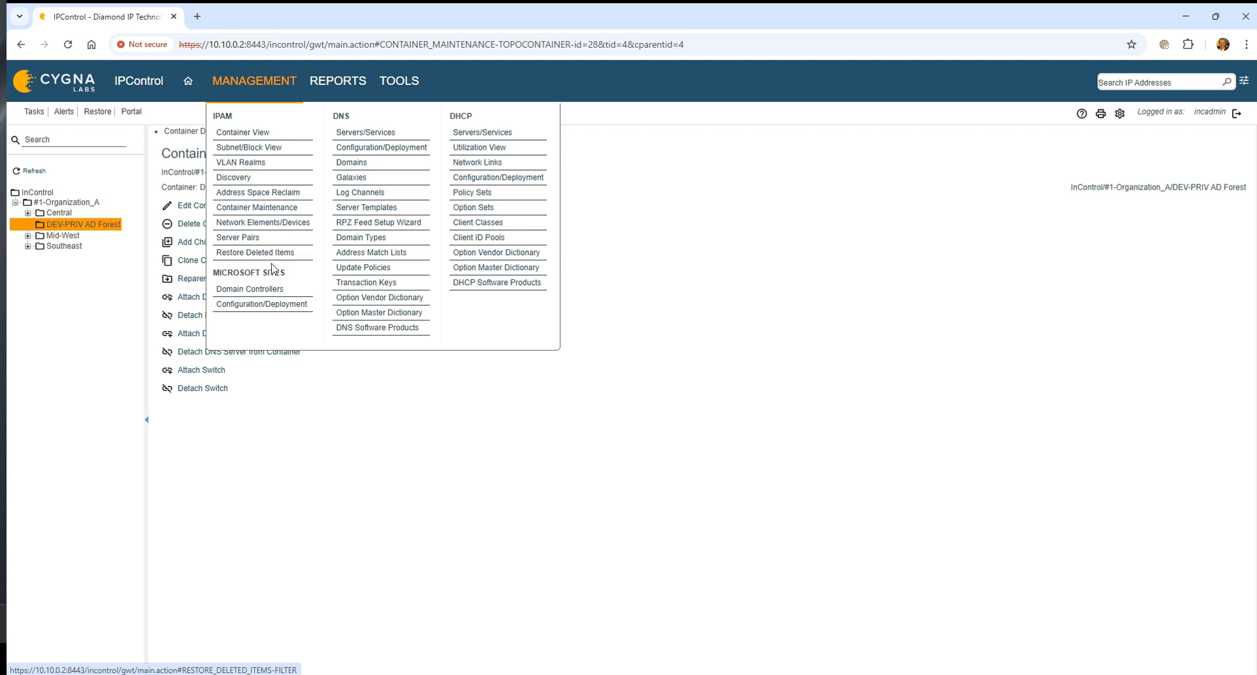
{"action": "left_click", "coordinate": [273, 289]}
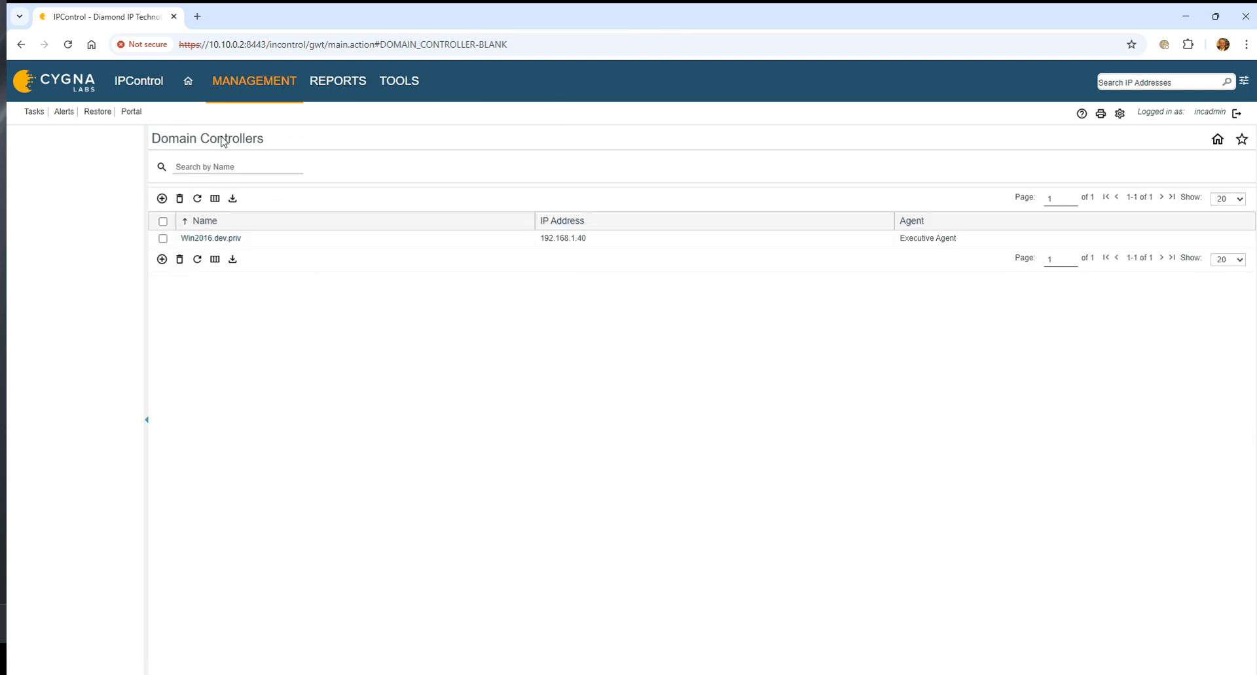
{"action": "left_click", "coordinate": [245, 82]}
{"action": "left_click", "coordinate": [269, 305]}
{"action": "left_click", "coordinate": [566, 164]}
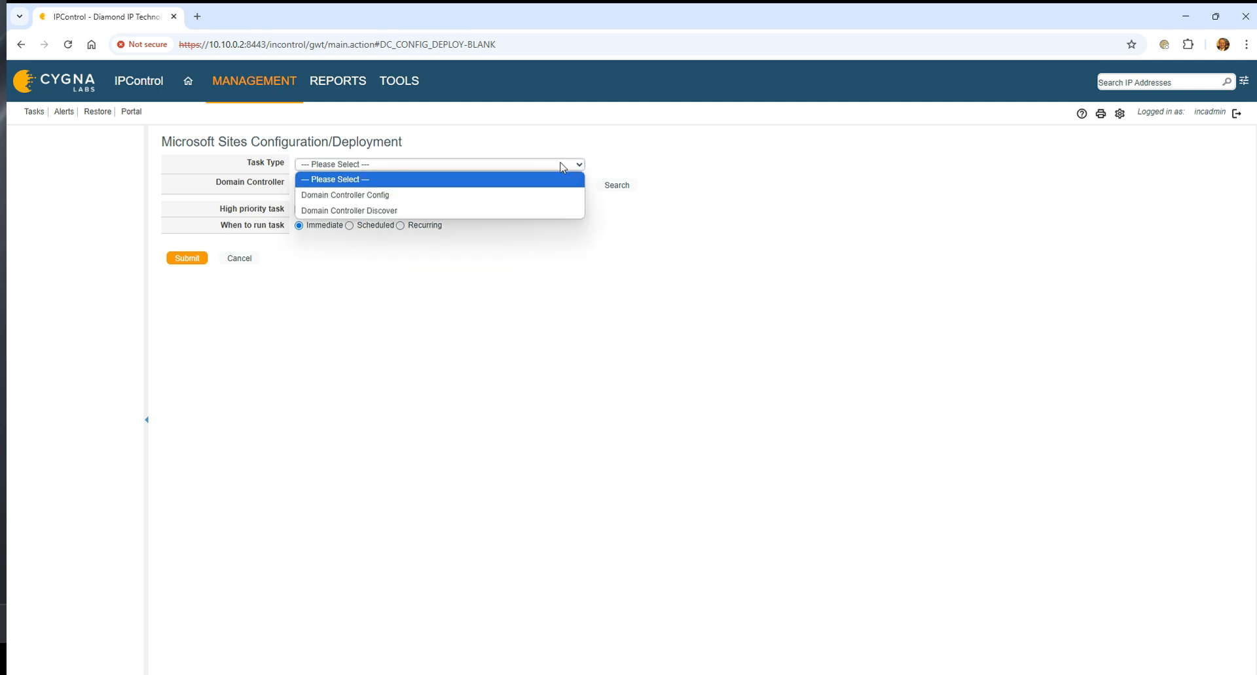
{"action": "left_click", "coordinate": [471, 211]}
{"action": "left_click", "coordinate": [624, 189]}
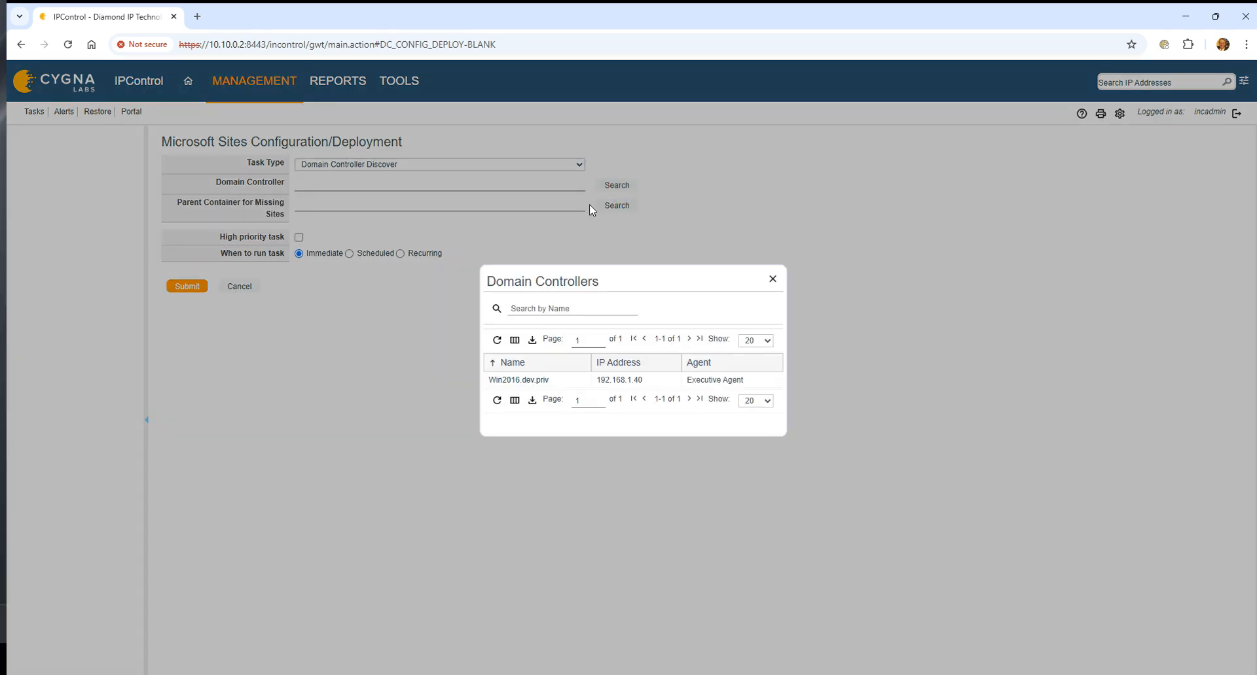
{"action": "left_click", "coordinate": [519, 385]}
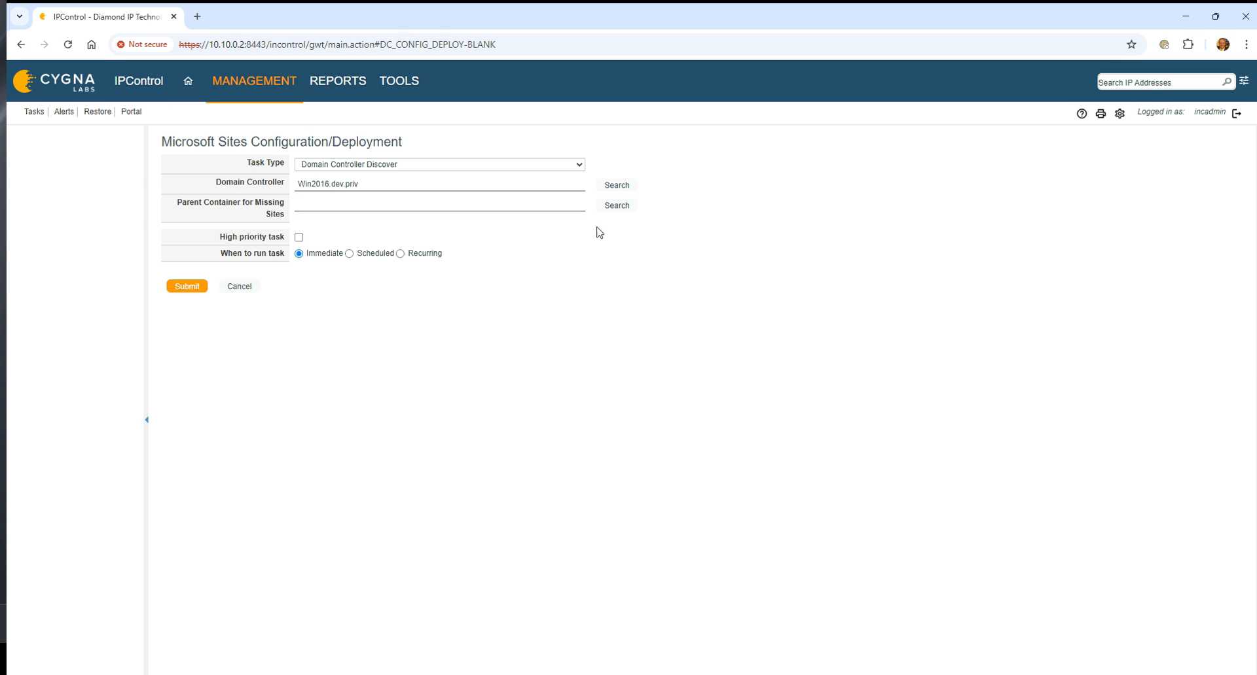
Set DEV-PRIV AD Forest as the parent container for missing sites and submit the discovery task for immediate execution.
{"action": "left_click", "coordinate": [618, 207]}
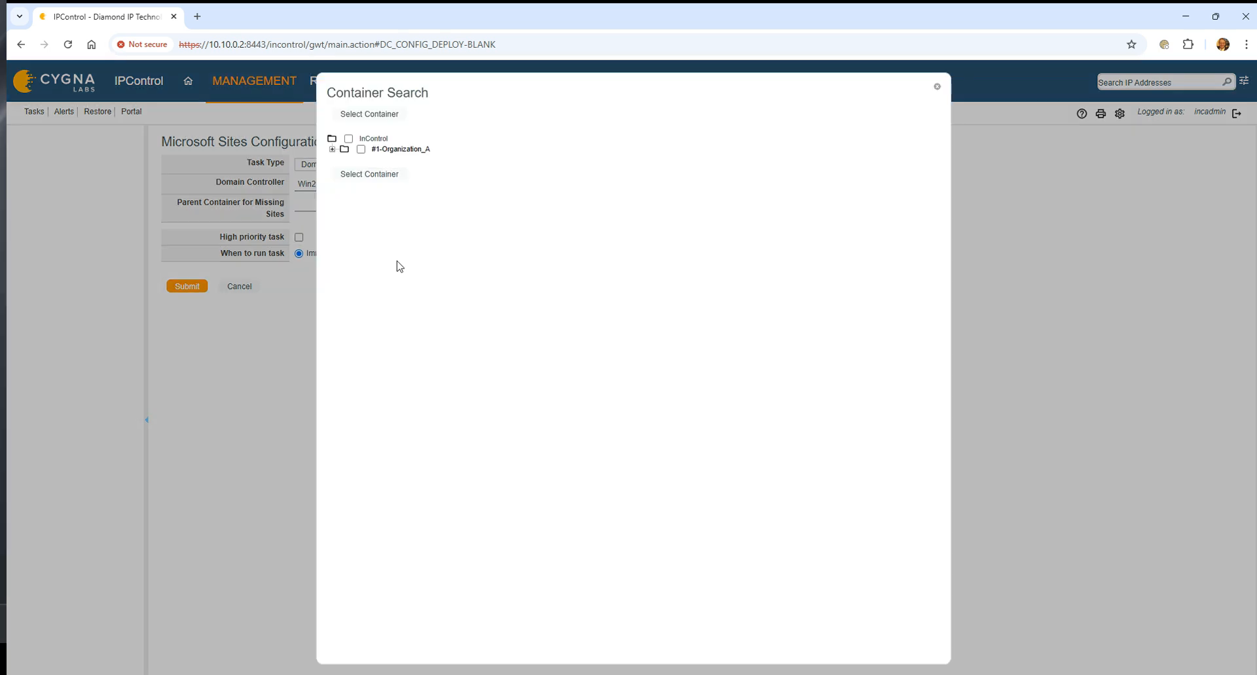
{"action": "left_click", "coordinate": [333, 149]}
{"action": "left_click", "coordinate": [374, 171]}
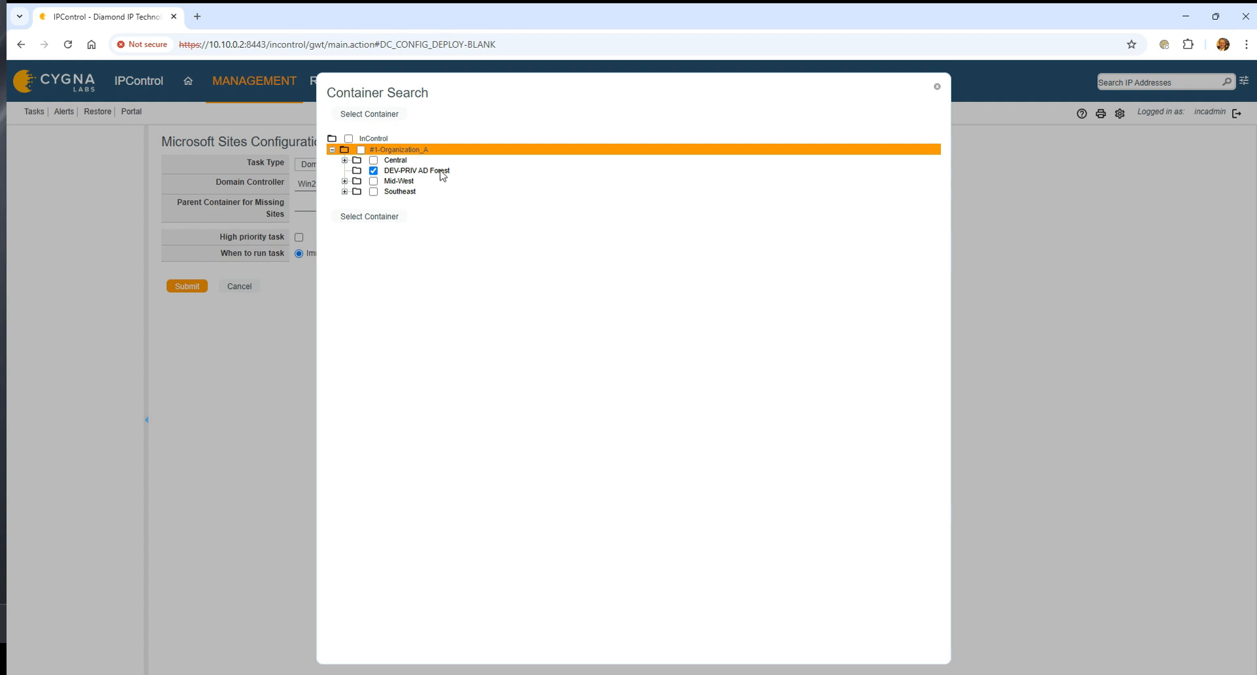
{"action": "left_click", "coordinate": [370, 217]}
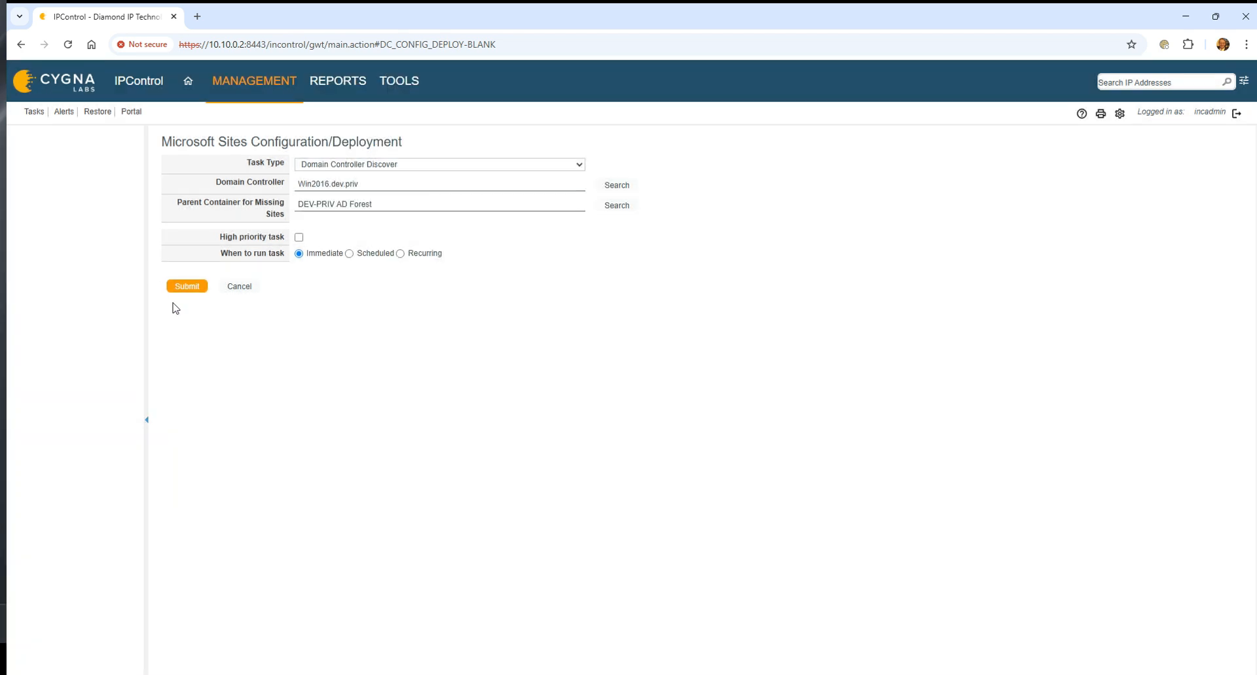
{"action": "left_click", "coordinate": [187, 286]}
Monitor the newest Domain Controller Discover task in the task list, refreshing its status until it finishes.
{"action": "left_click", "coordinate": [31, 115]}
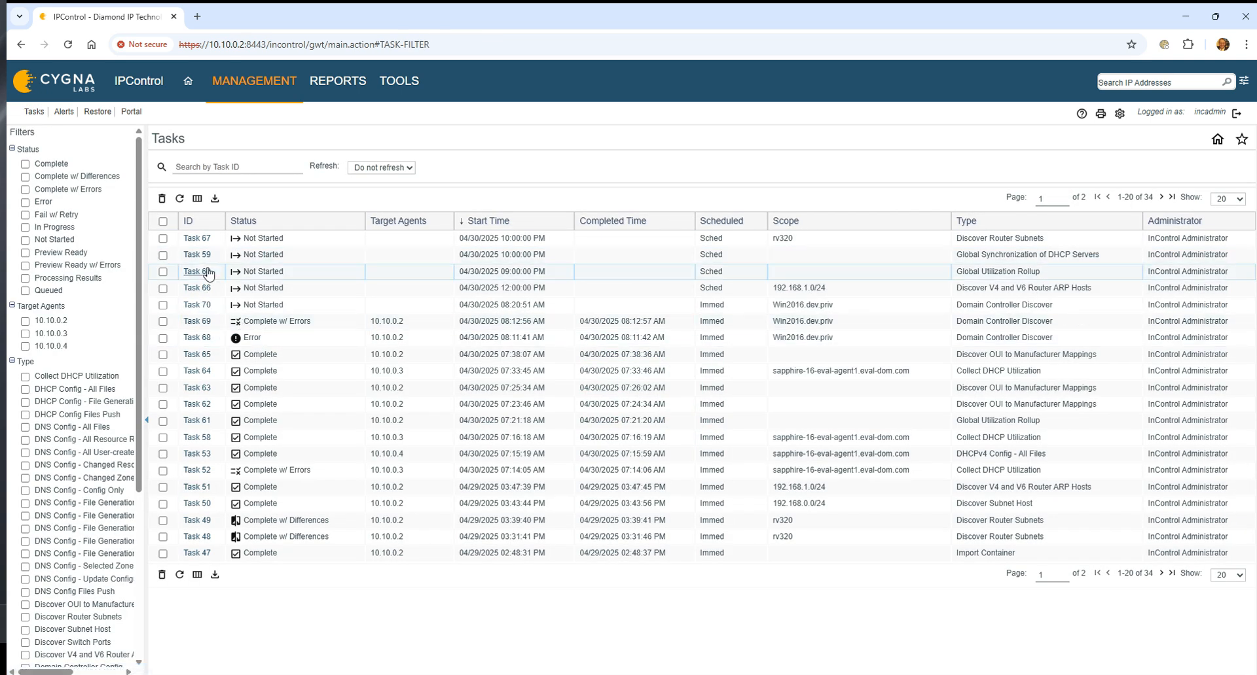
{"action": "left_click", "coordinate": [180, 198]}
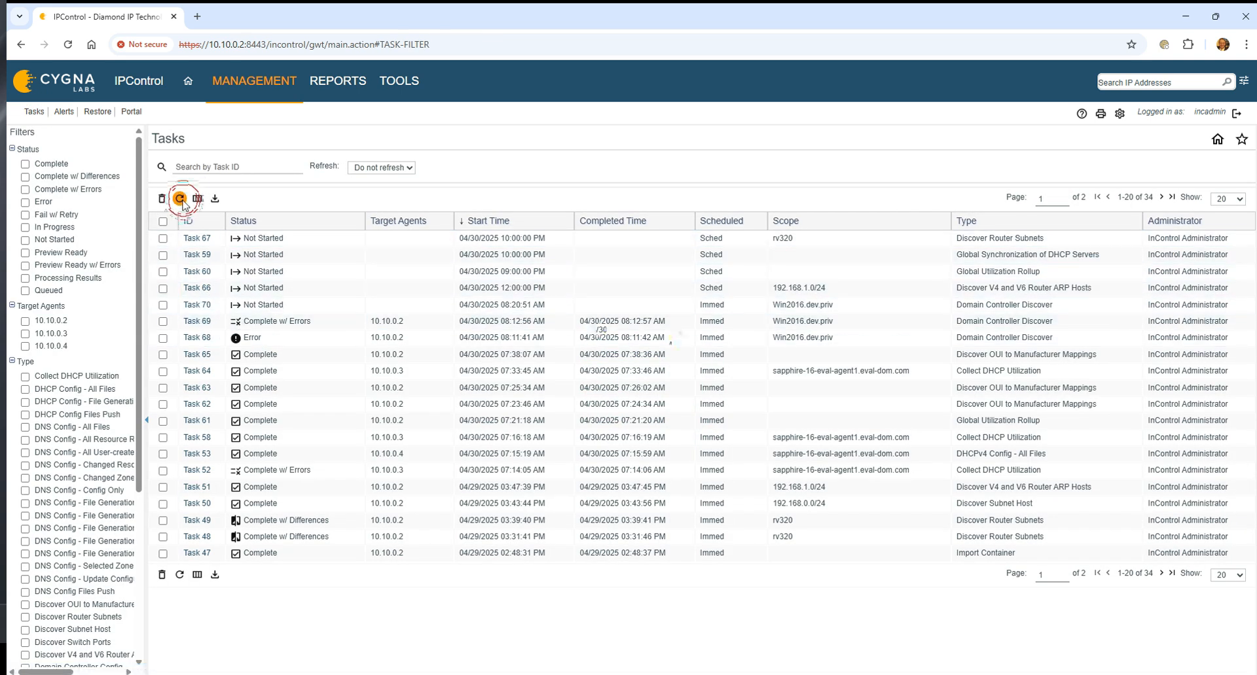
{"action": "left_click", "coordinate": [180, 199]}
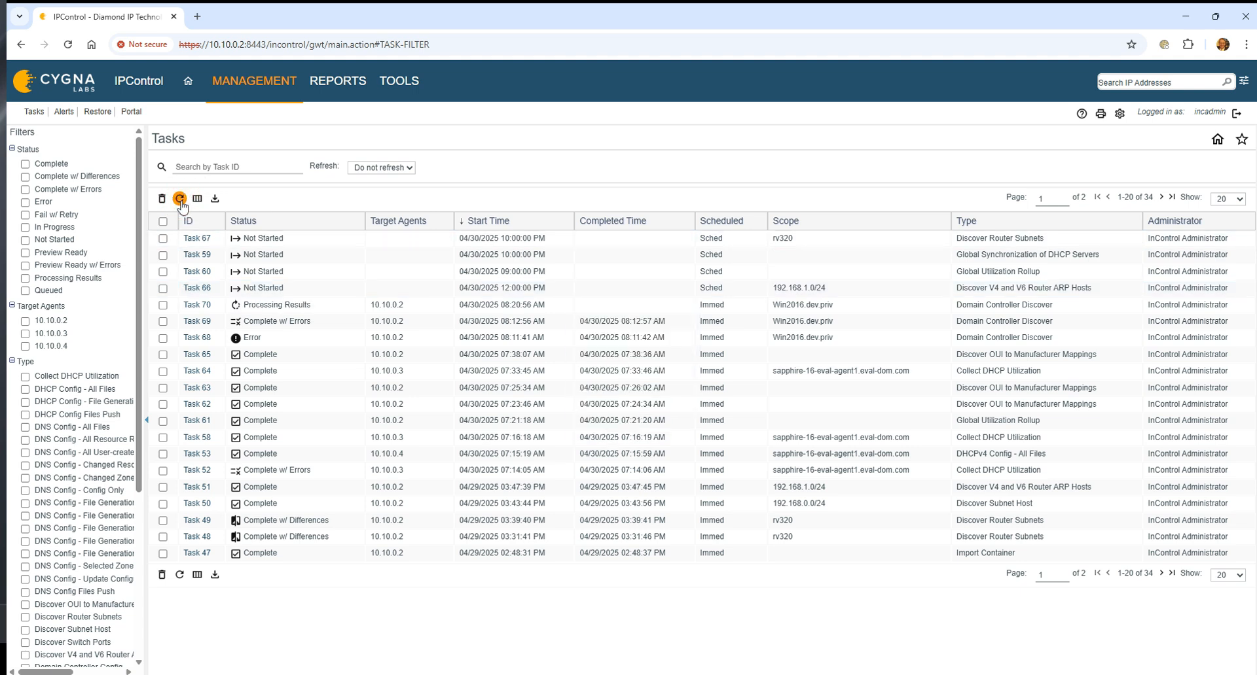
{"action": "left_click", "coordinate": [181, 200]}
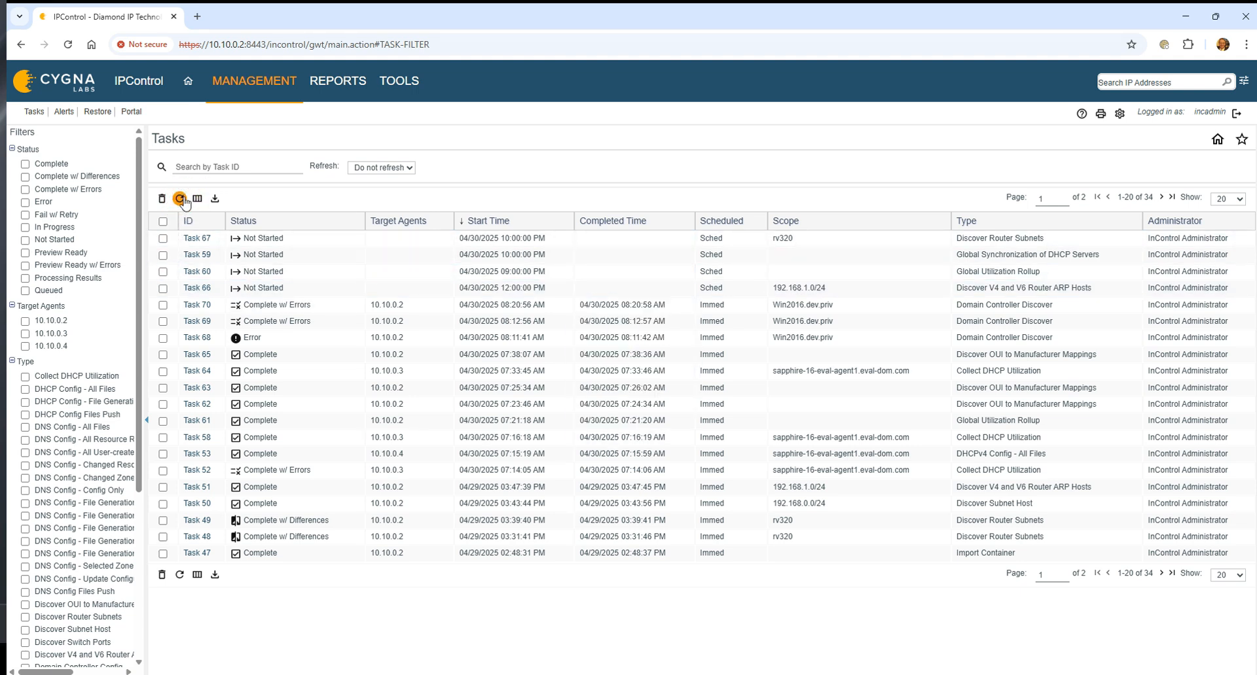
Review the Task 70 summary from start to end, checking discovered sites, subnets and created containers and highlighting the error entries.
{"action": "left_click", "coordinate": [196, 305]}
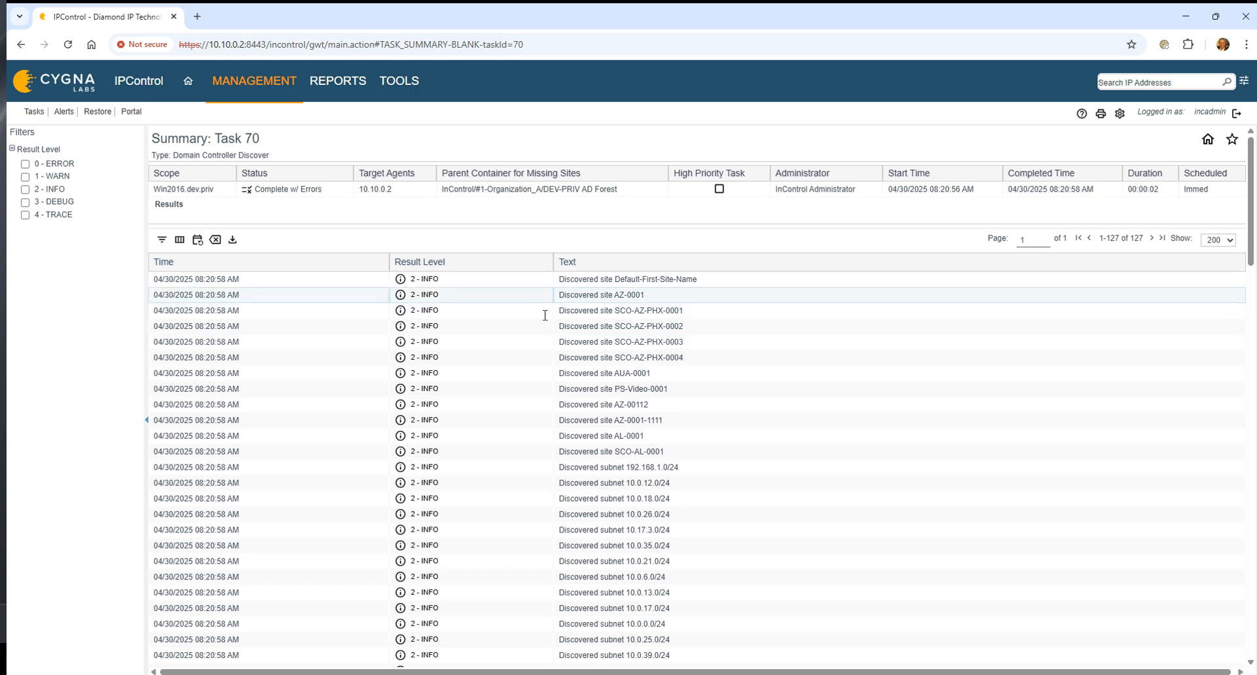
{"action": "scroll", "coordinate": [667, 323], "scroll_direction": "down", "scroll_amount": 1}
{"action": "scroll", "coordinate": [720, 361], "scroll_direction": "down", "scroll_amount": 1}
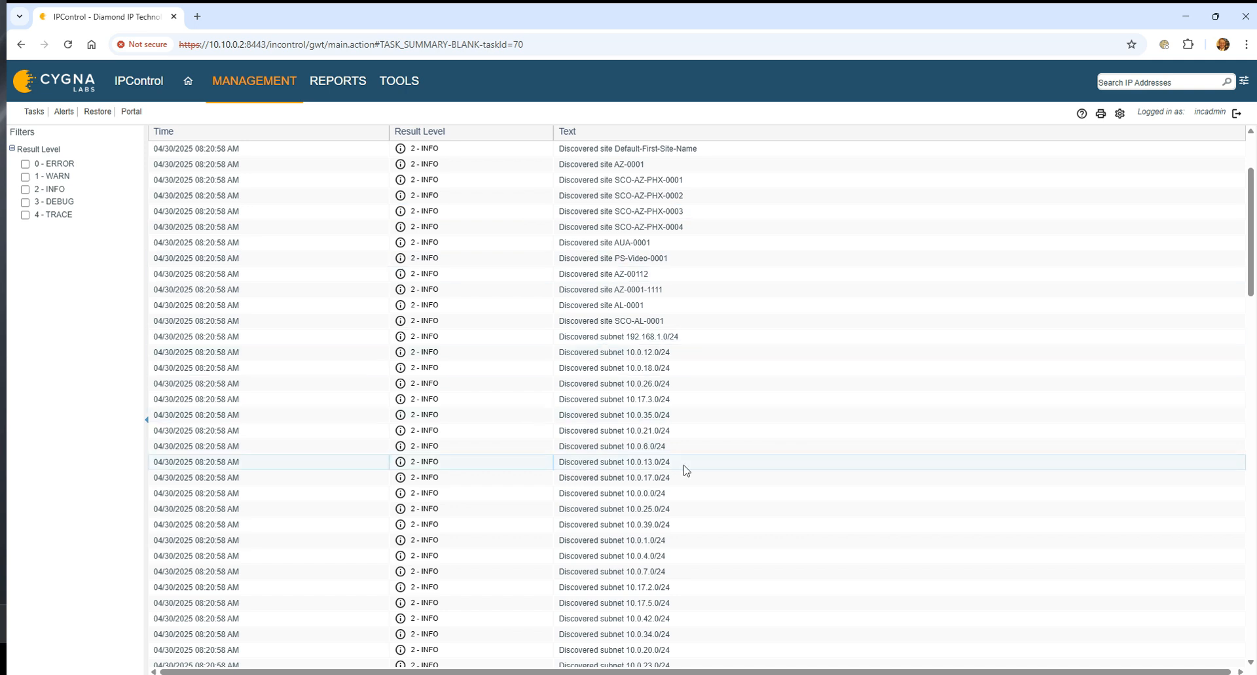
{"action": "scroll", "coordinate": [685, 475], "scroll_direction": "down", "scroll_amount": 7}
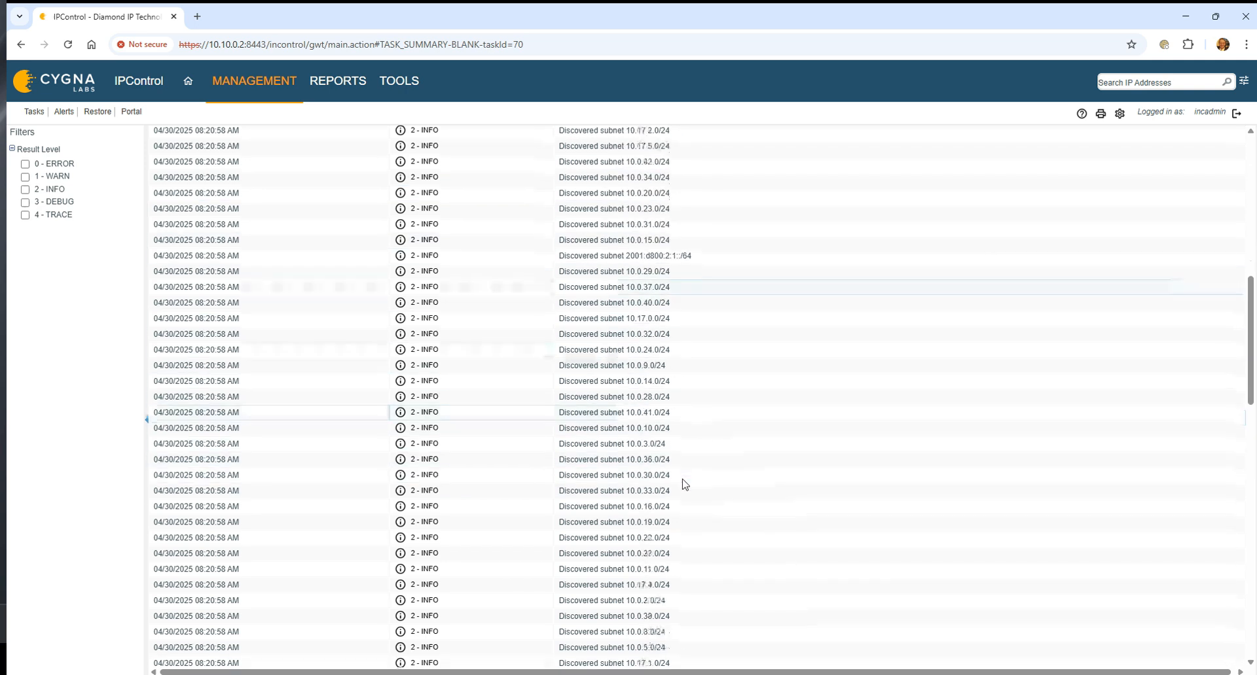
{"action": "scroll", "coordinate": [686, 484], "scroll_direction": "down", "scroll_amount": 4}
{"action": "scroll", "coordinate": [776, 491], "scroll_direction": "down", "scroll_amount": 1}
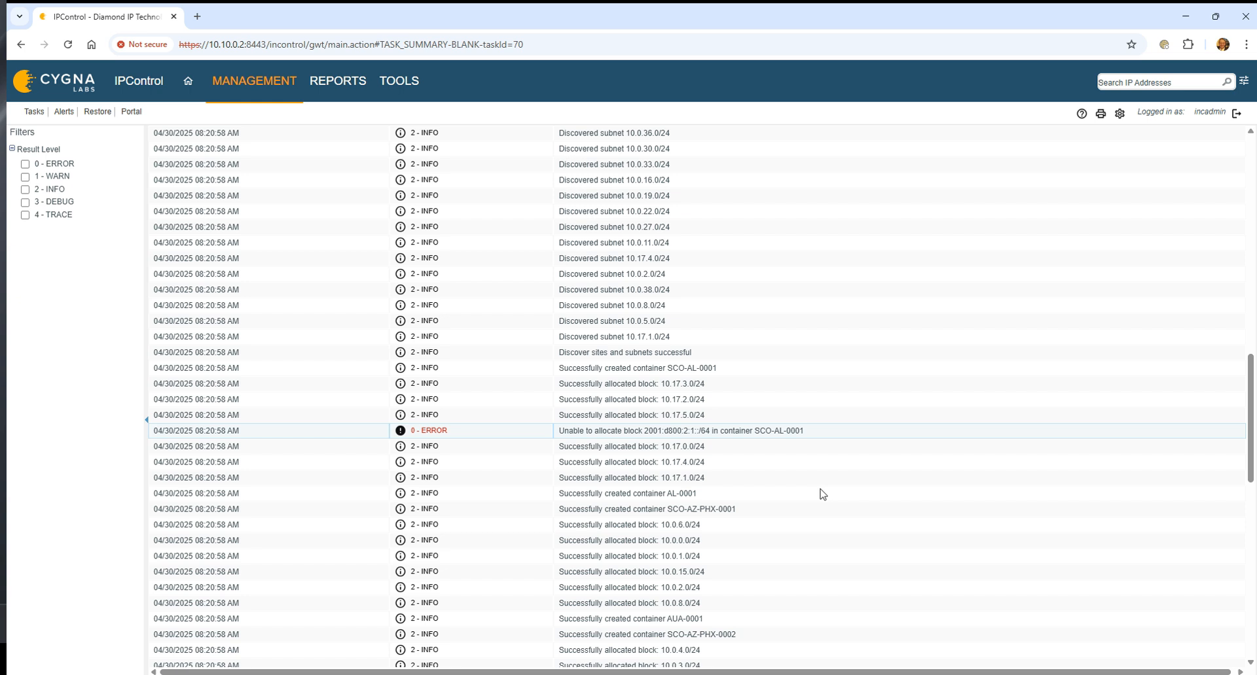
{"action": "left_click_drag", "start_coordinate": [822, 431], "coordinate": [160, 445]}
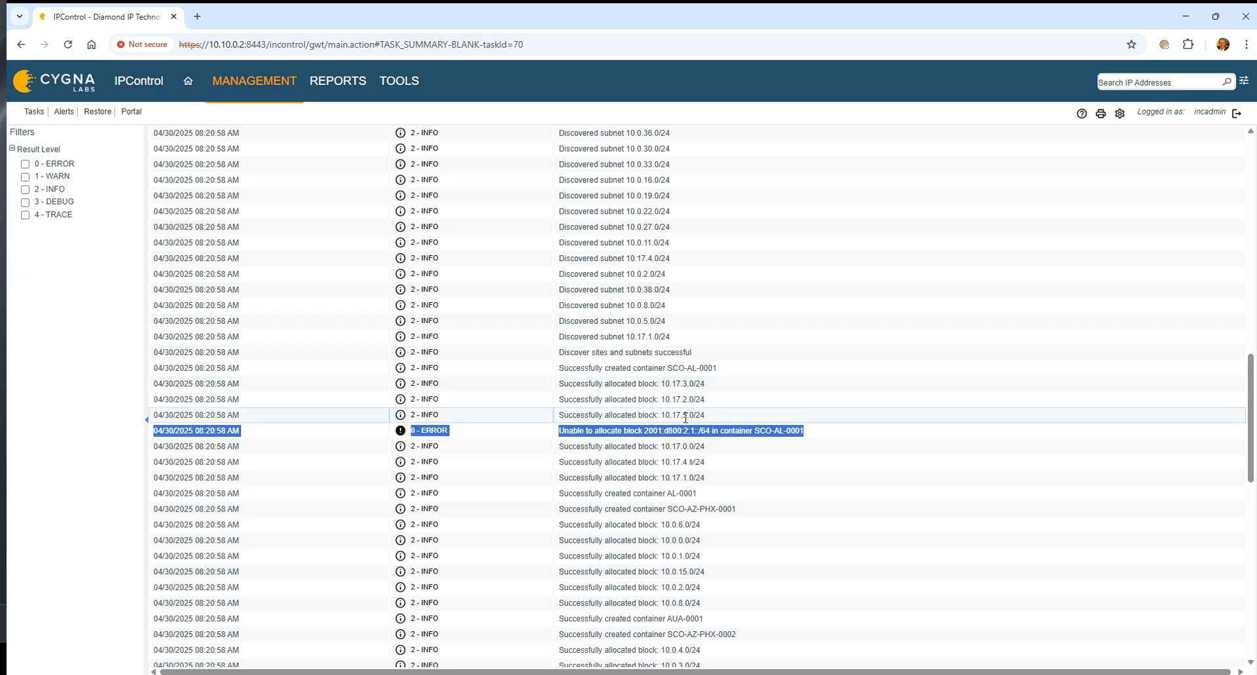
{"action": "scroll", "coordinate": [701, 426], "scroll_direction": "down", "scroll_amount": 1}
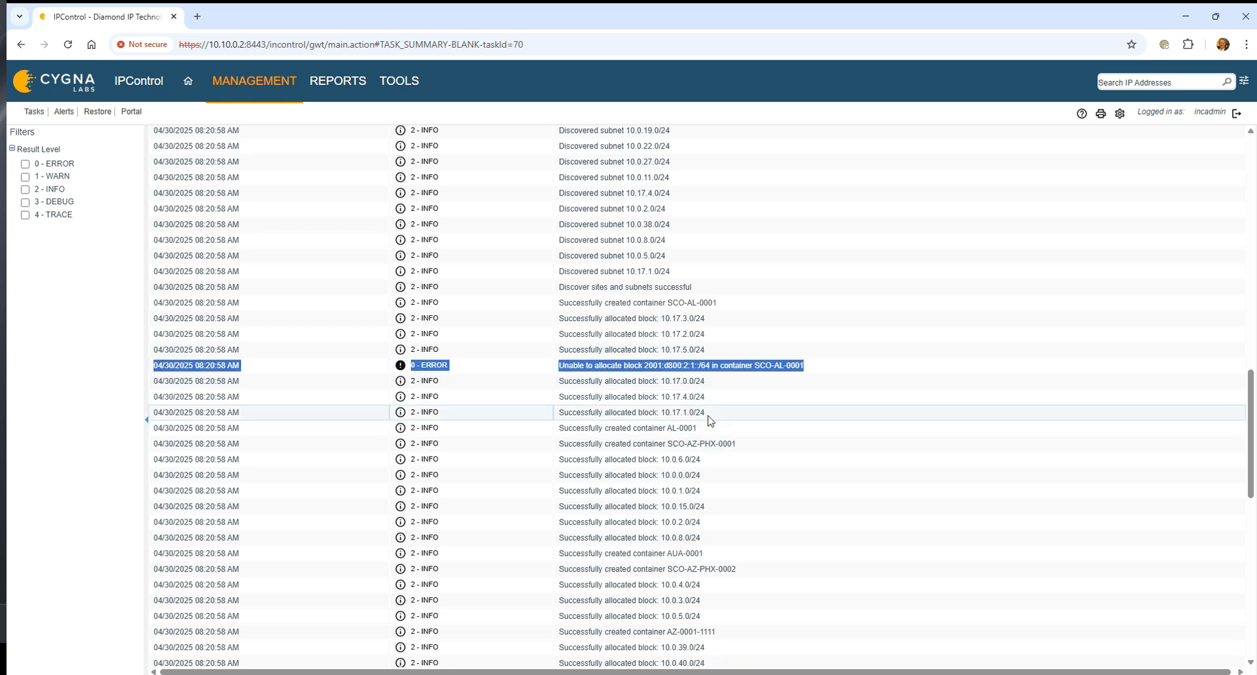
{"action": "scroll", "coordinate": [727, 419], "scroll_direction": "down", "scroll_amount": 12}
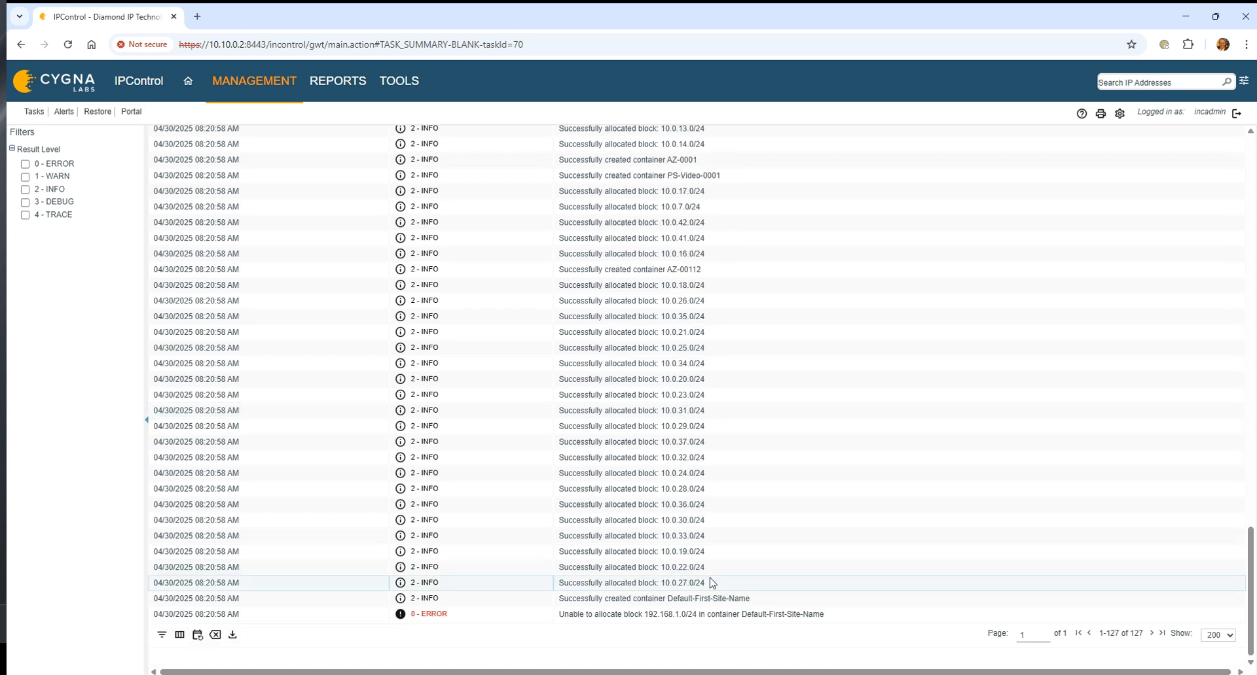
{"action": "left_click_drag", "start_coordinate": [559, 617], "coordinate": [819, 612]}
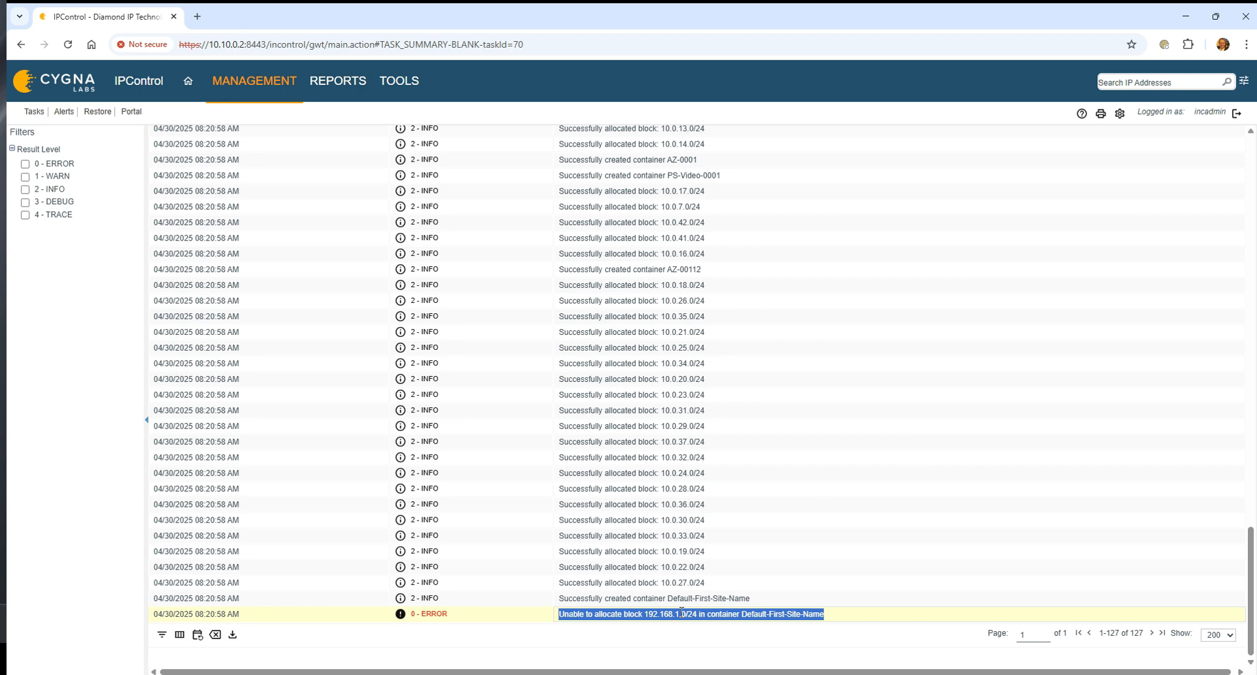
Show the AZ-0001-1111 container's blocks in Container View and inspect the IP addresses of its 10.0.38.0 subnet.
{"action": "left_click", "coordinate": [252, 92]}
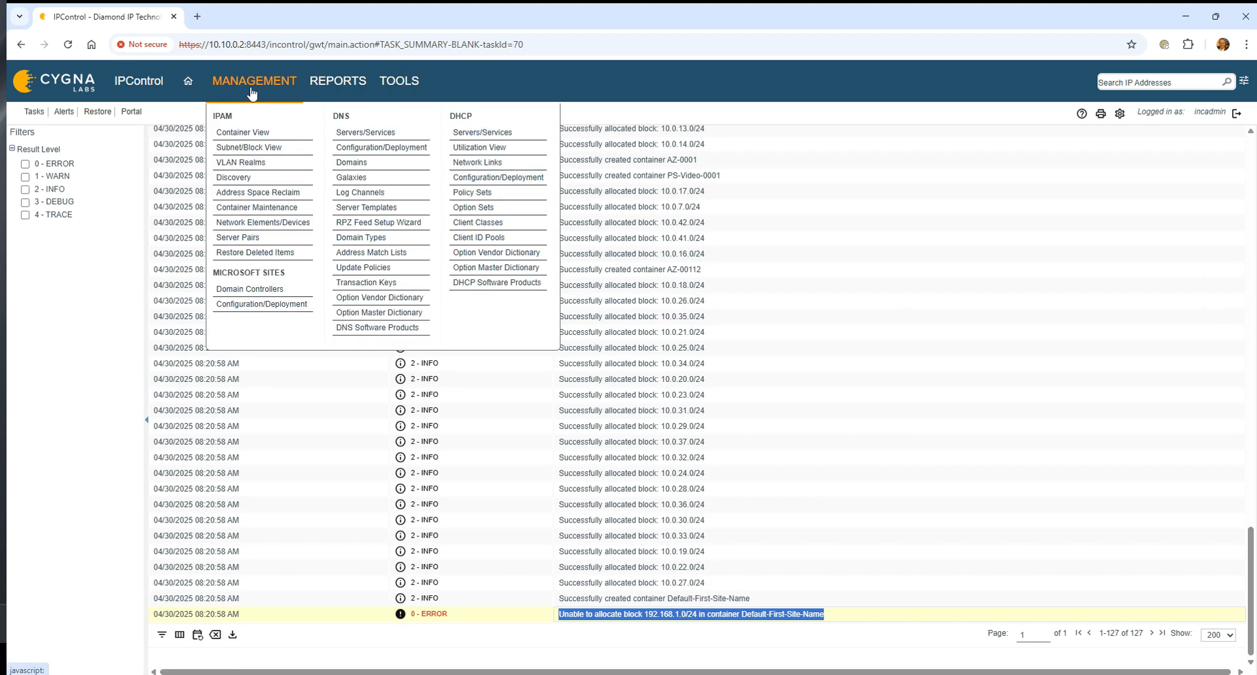
{"action": "left_click", "coordinate": [257, 132]}
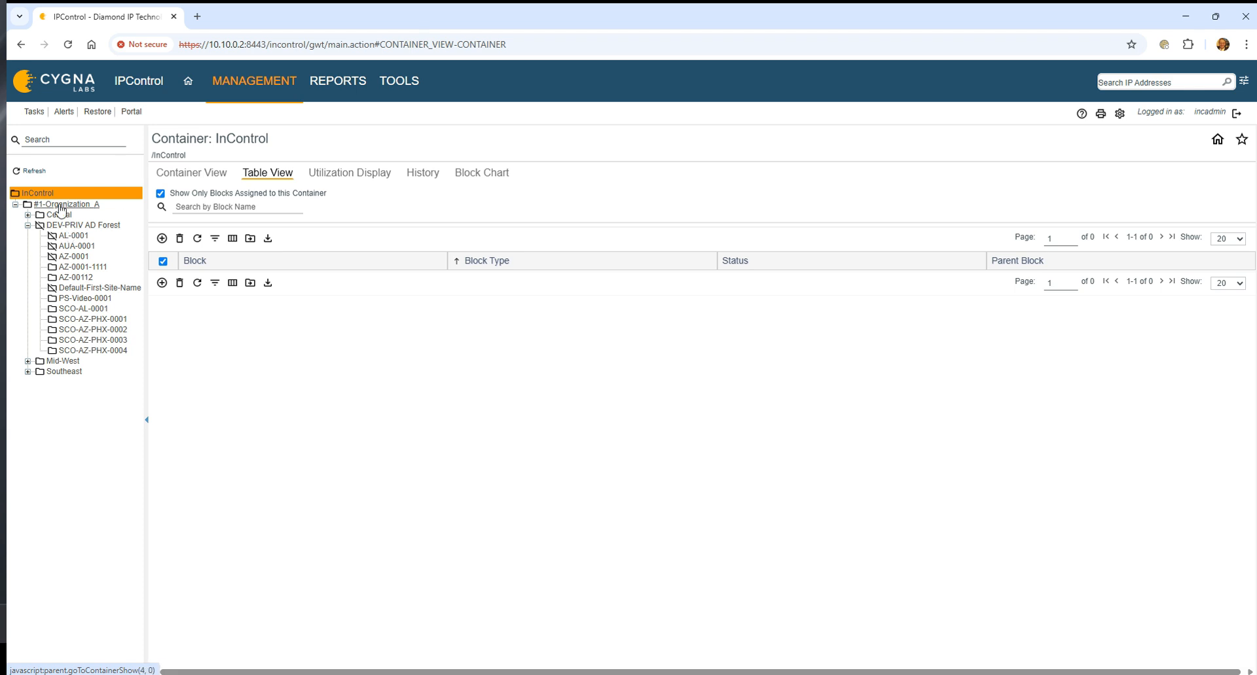
{"action": "left_click", "coordinate": [80, 266]}
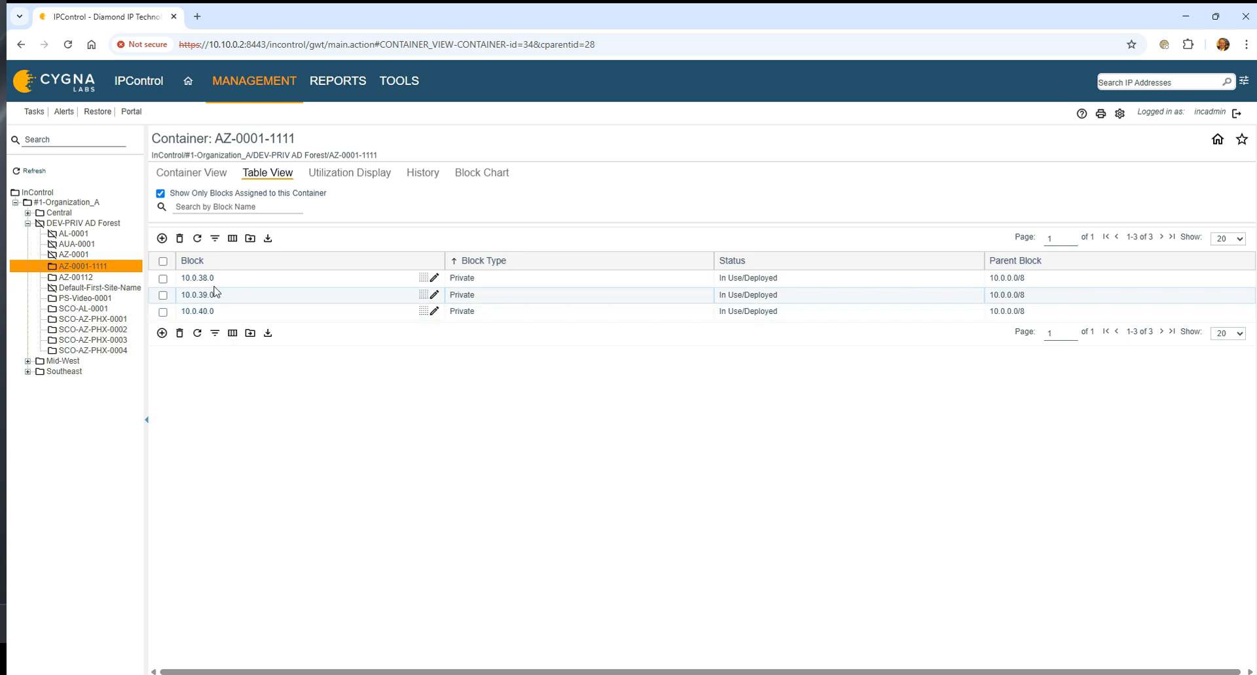
{"action": "left_click", "coordinate": [206, 279]}
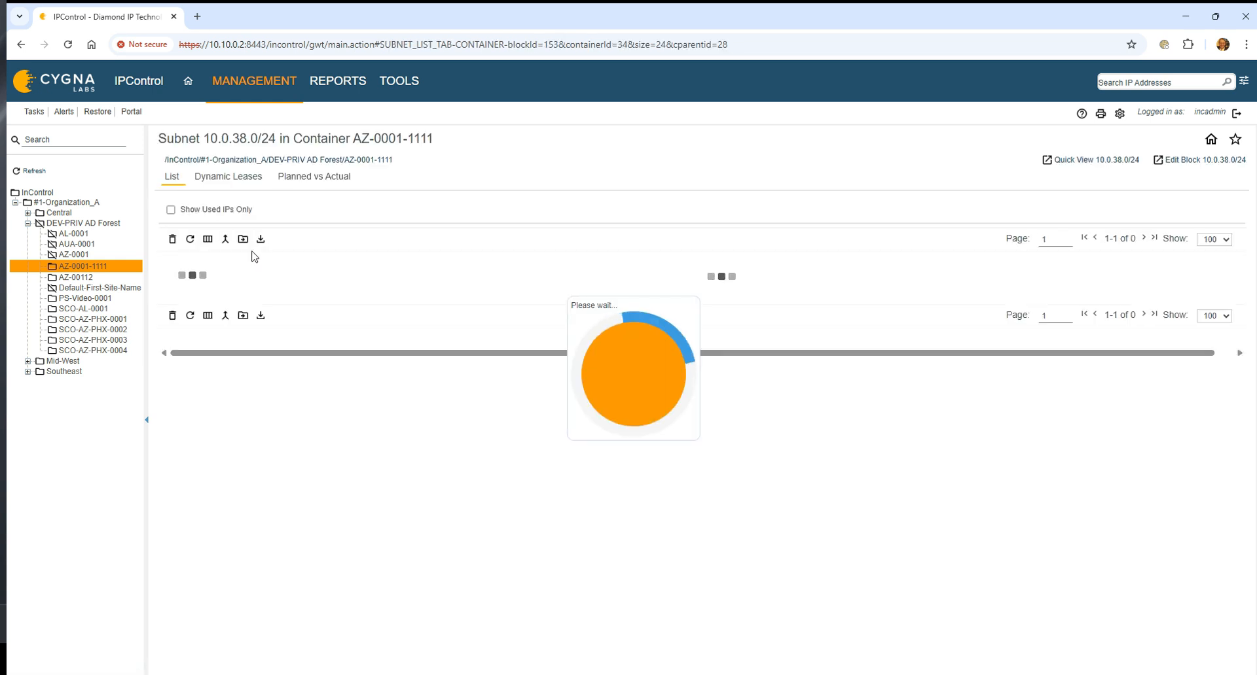
Inspect the blocks assigned to the AZ-00112, SCO-AL-0001 and SCO-AZ-PHX-0001 through SCO-AZ-PHX-0004 containers.
{"action": "left_click", "coordinate": [75, 278]}
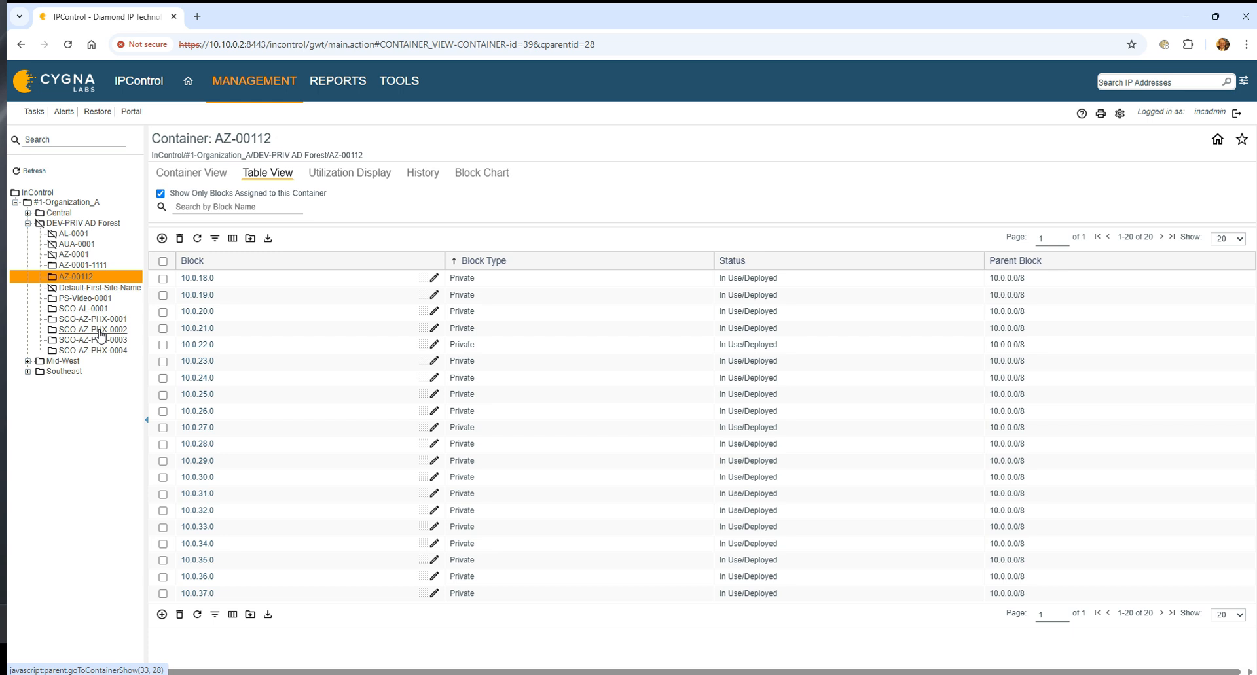
{"action": "left_click", "coordinate": [83, 319]}
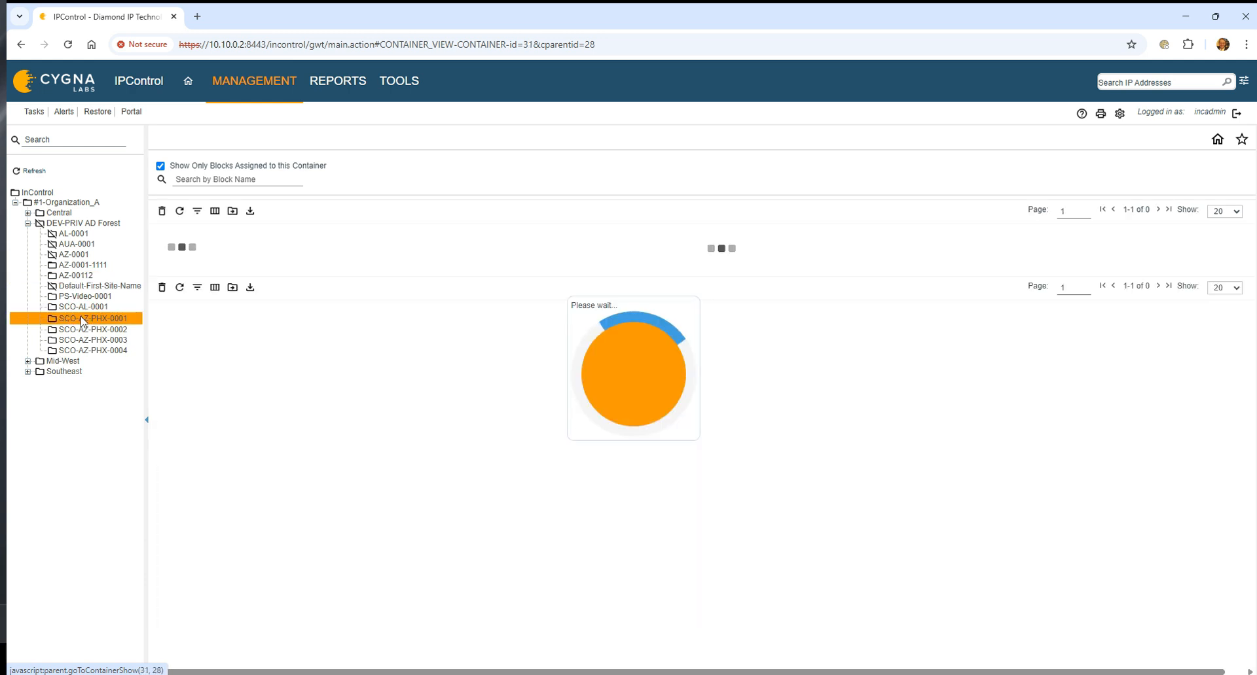
{"action": "left_click", "coordinate": [82, 309]}
{"action": "left_click", "coordinate": [81, 330]}
{"action": "left_click", "coordinate": [84, 341]}
{"action": "left_click", "coordinate": [87, 351]}
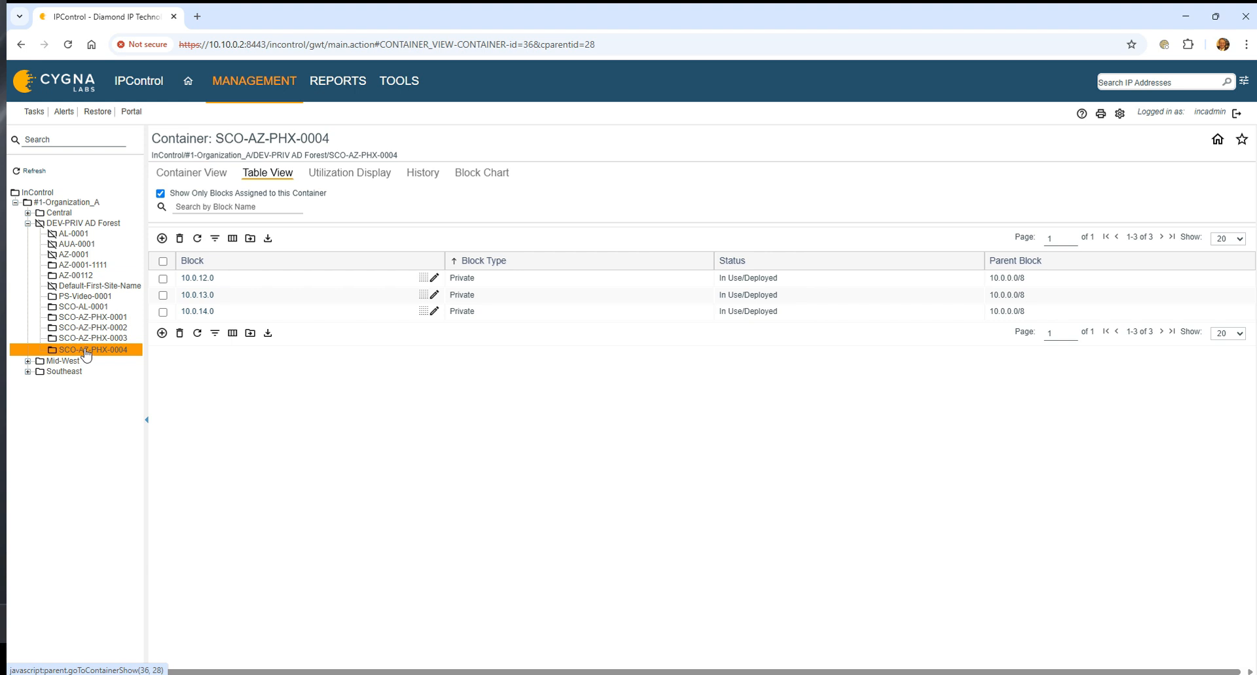
Go back through the site containers from SCO-AZ-PHX-0003 up to AZ-0001-1111, including PS-Video-0001, to compare their assigned blocks.
{"action": "left_click", "coordinate": [85, 339]}
{"action": "left_click", "coordinate": [83, 328]}
{"action": "left_click", "coordinate": [88, 308]}
{"action": "left_click", "coordinate": [84, 295]}
{"action": "left_click", "coordinate": [80, 276]}
{"action": "left_click", "coordinate": [79, 265]}
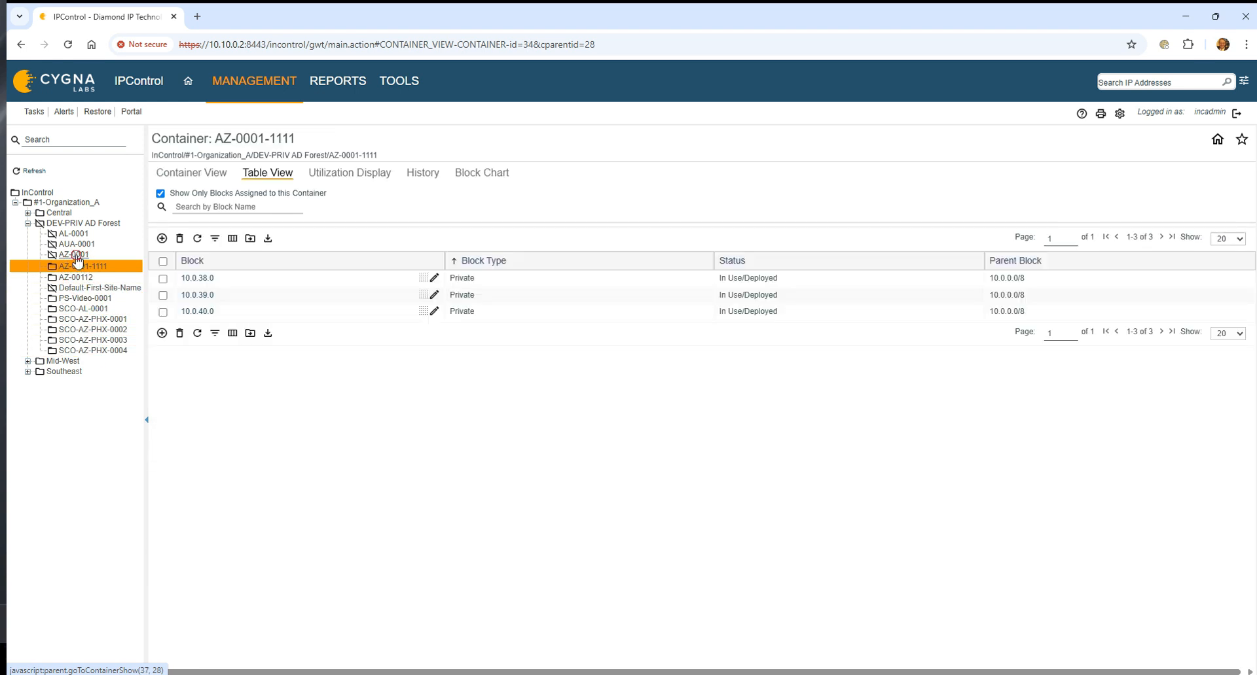
Inspect the blocks assigned to the AZ-0001, AUA-0001 and AL-0001 containers and their parent DEV-PRIV AD Forest.
{"action": "left_click", "coordinate": [75, 255]}
{"action": "left_click", "coordinate": [75, 246]}
{"action": "left_click", "coordinate": [74, 235]}
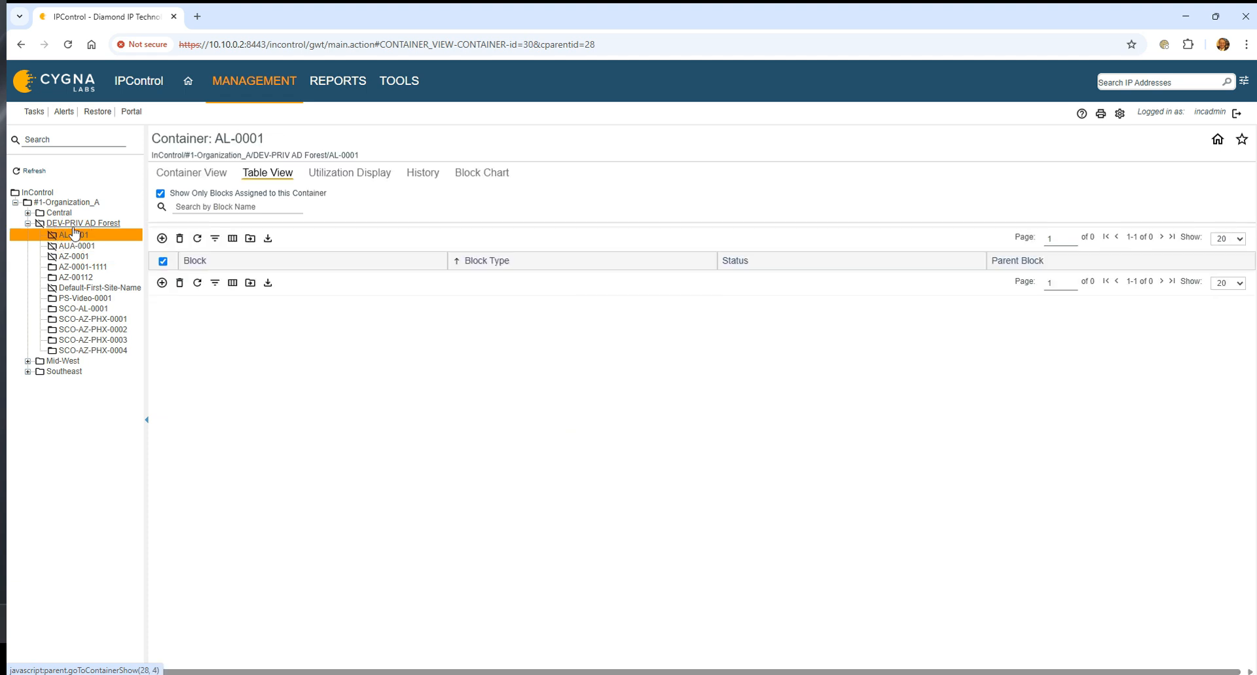
{"action": "left_click", "coordinate": [77, 224]}
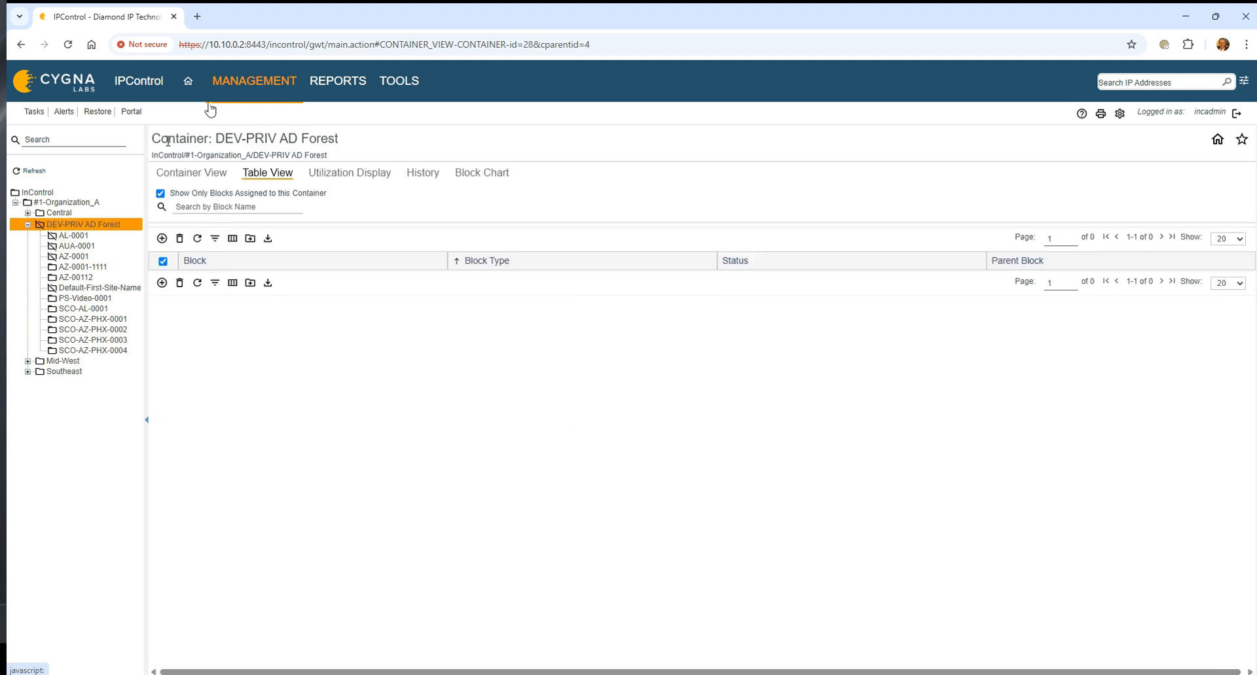
Open Microsoft Sites Configuration/Deployment and choose the Domain Controller Config task type to examine its domain controller and preview options.
{"action": "left_click", "coordinate": [270, 78]}
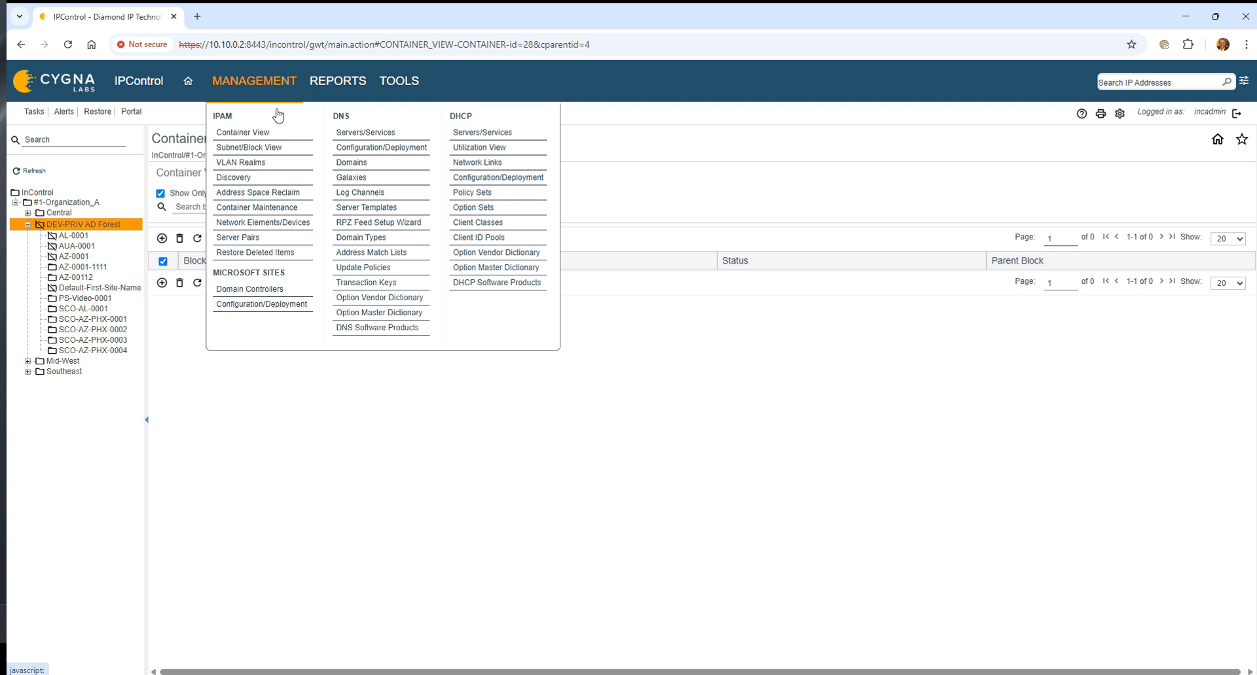
{"action": "left_click", "coordinate": [286, 304]}
{"action": "left_click", "coordinate": [417, 166]}
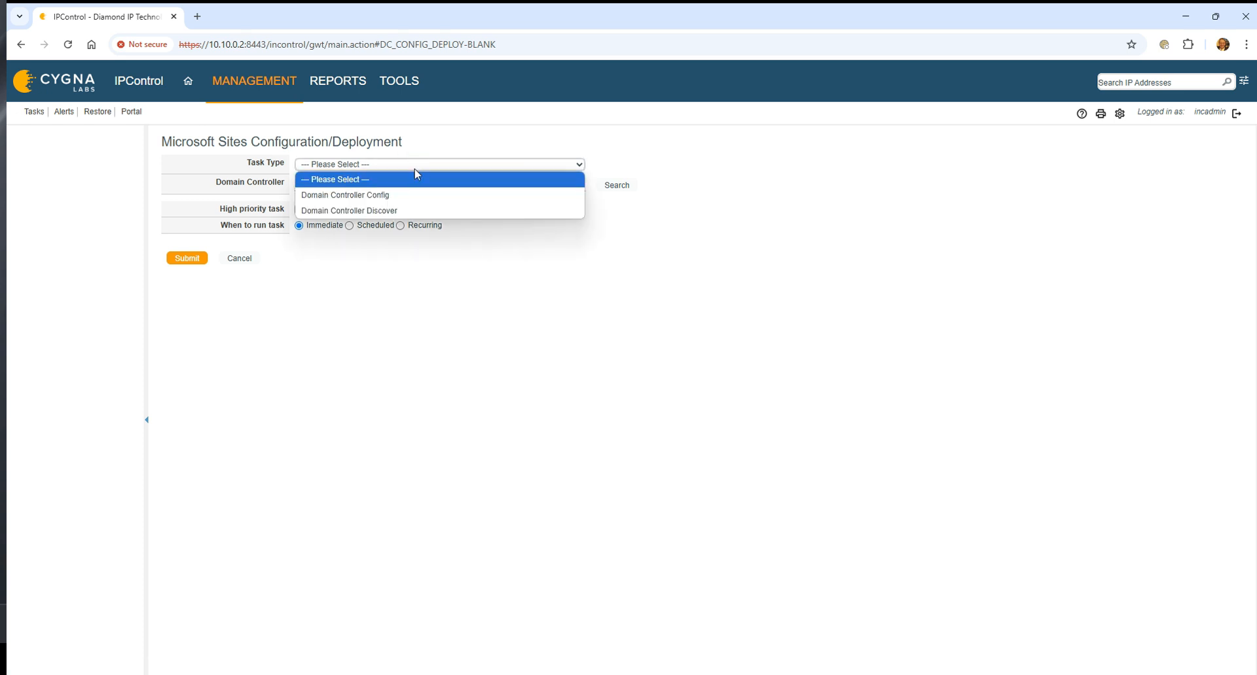
{"action": "left_click", "coordinate": [423, 194]}
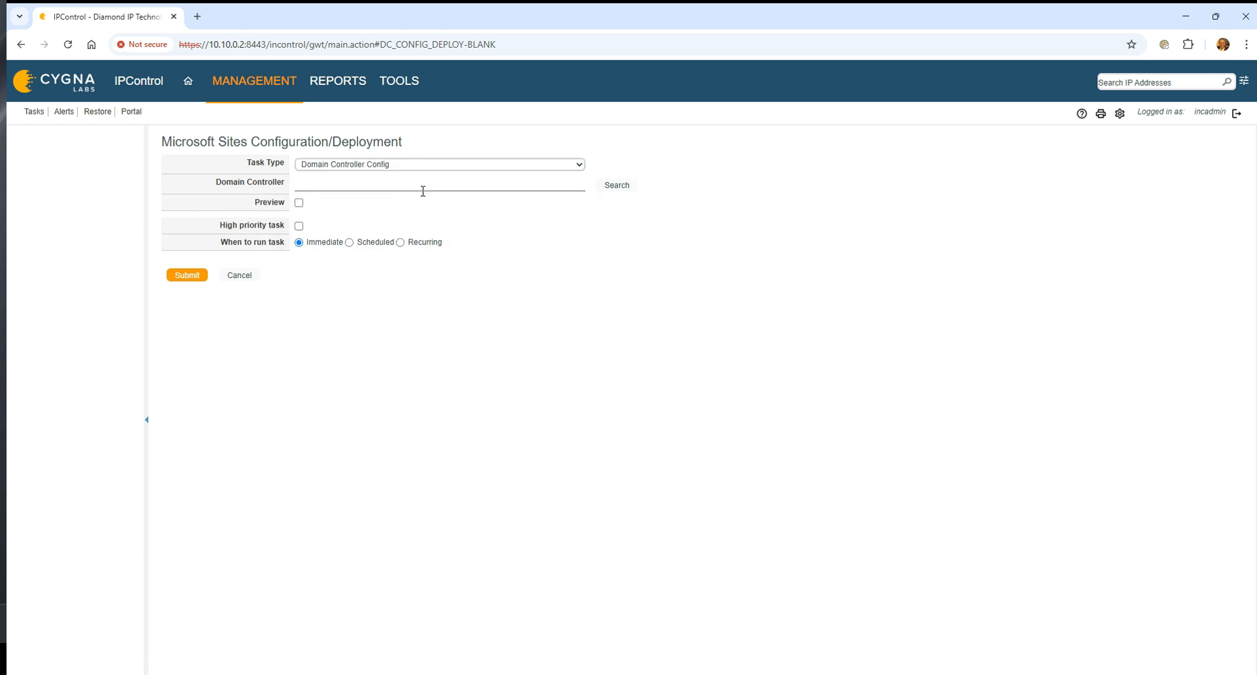
{"action": "left_click", "coordinate": [422, 189]}
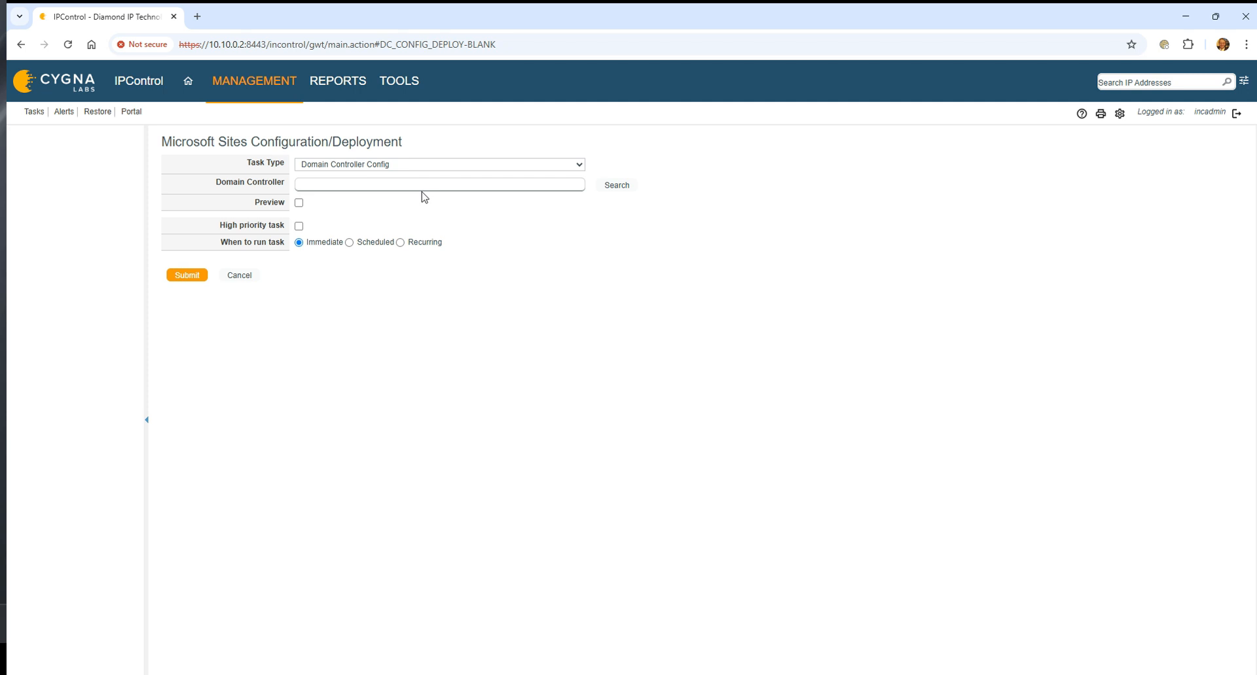
{"action": "left_click", "coordinate": [384, 193]}
Switch the task type to Domain Controller Discover to examine its fields, and return to the Container View without submitting.
{"action": "left_click", "coordinate": [419, 165]}
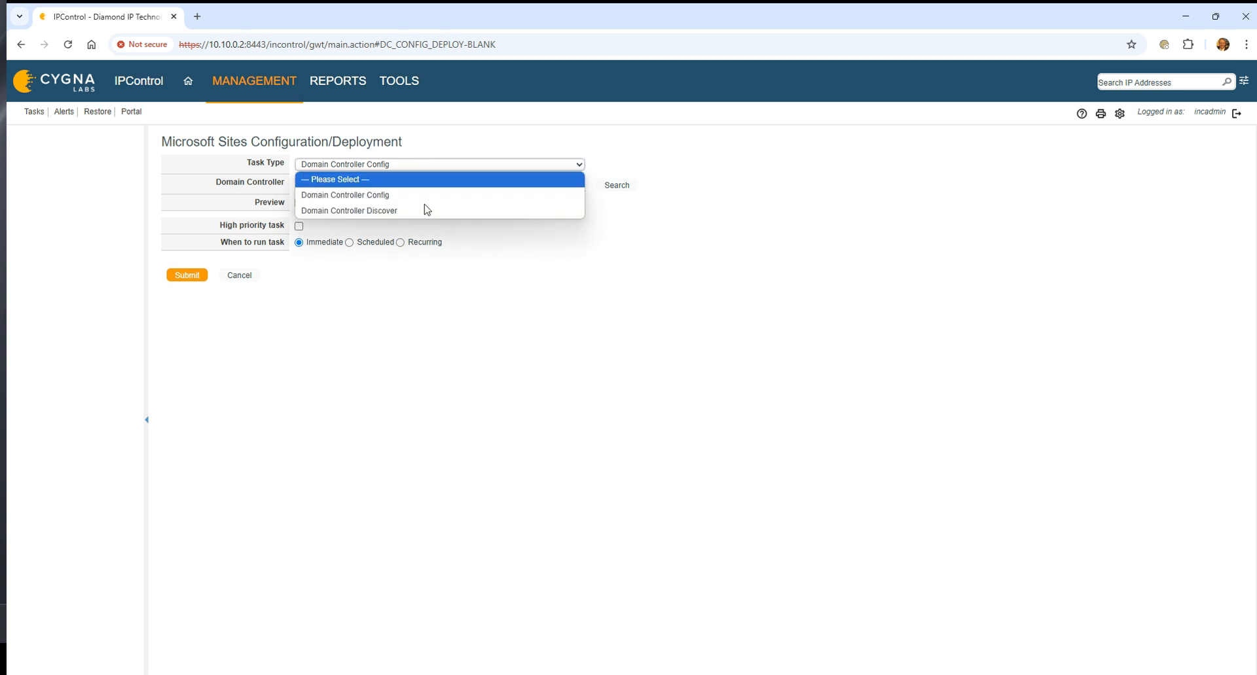
{"action": "left_click", "coordinate": [426, 210]}
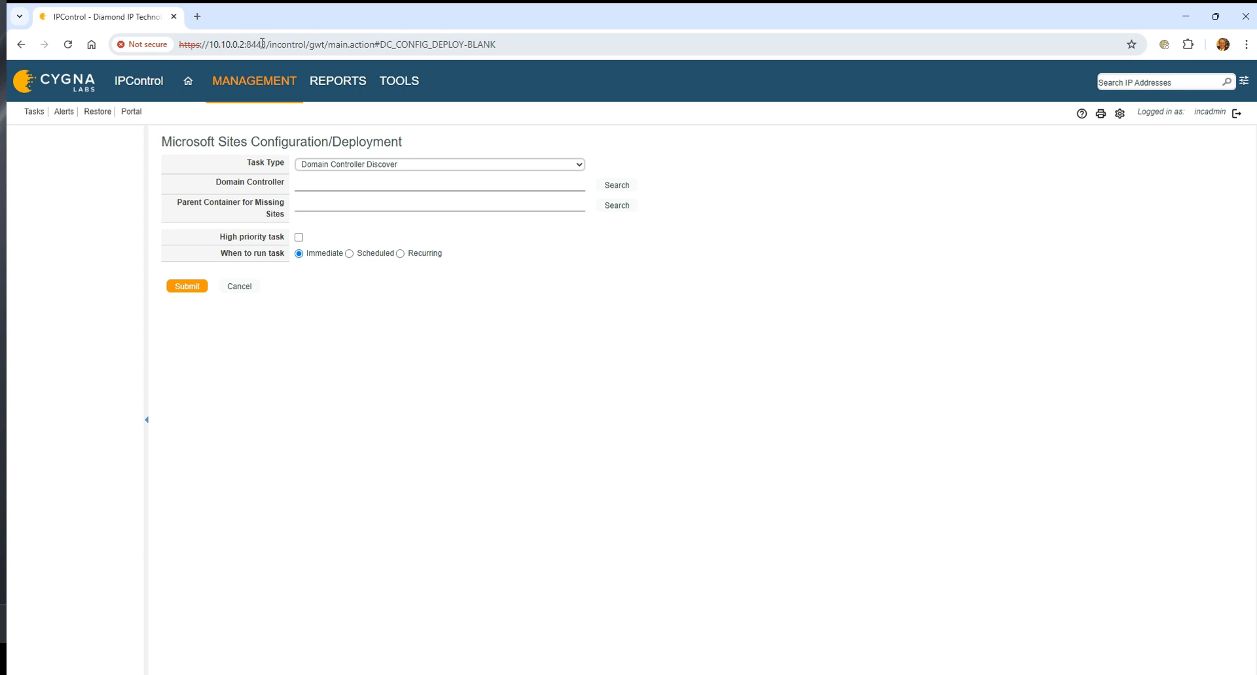
{"action": "left_click", "coordinate": [259, 81]}
{"action": "left_click", "coordinate": [266, 132]}
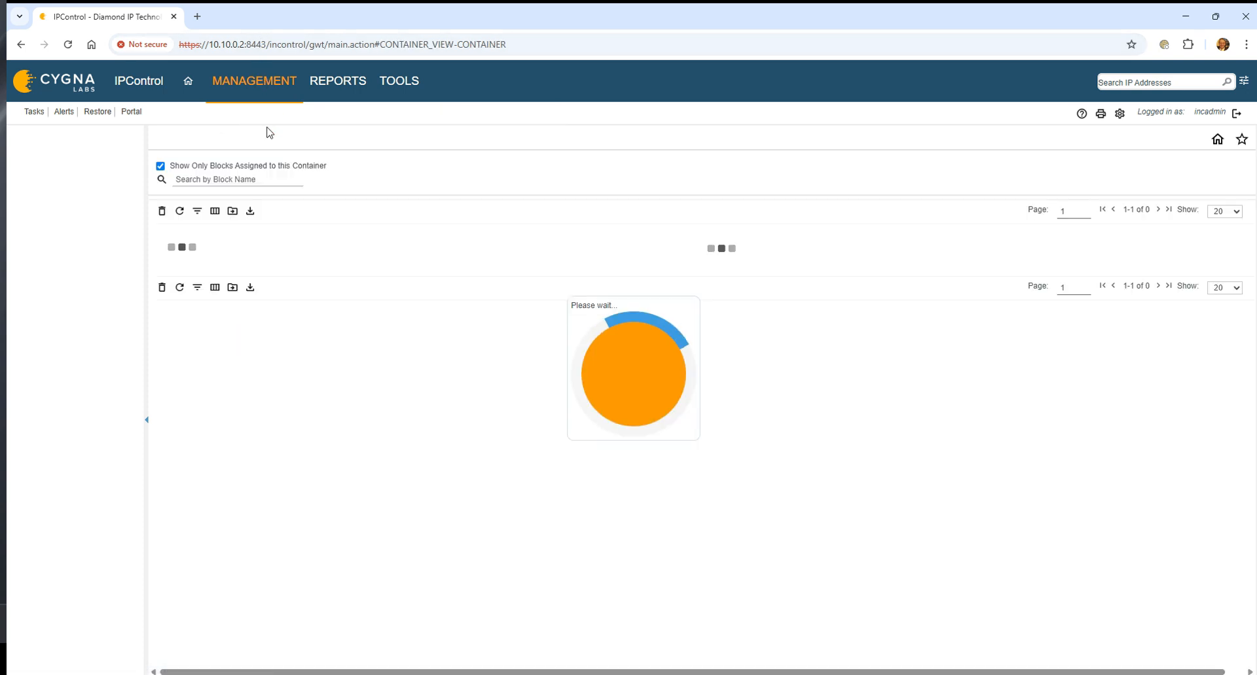